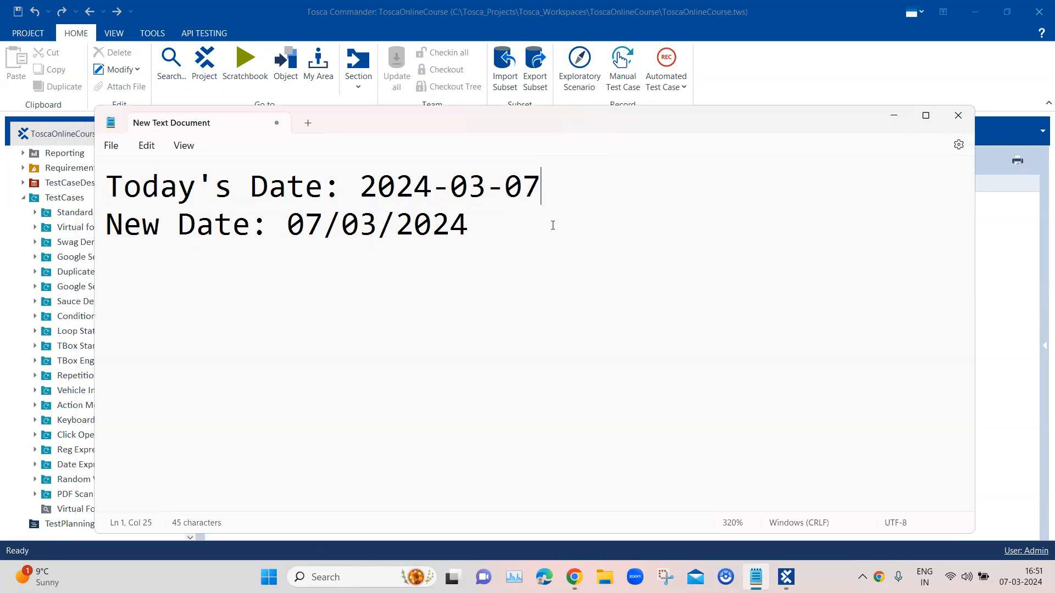
Examine the formats of today's date and the new date in the text note.
drag(549, 183, 107, 189)
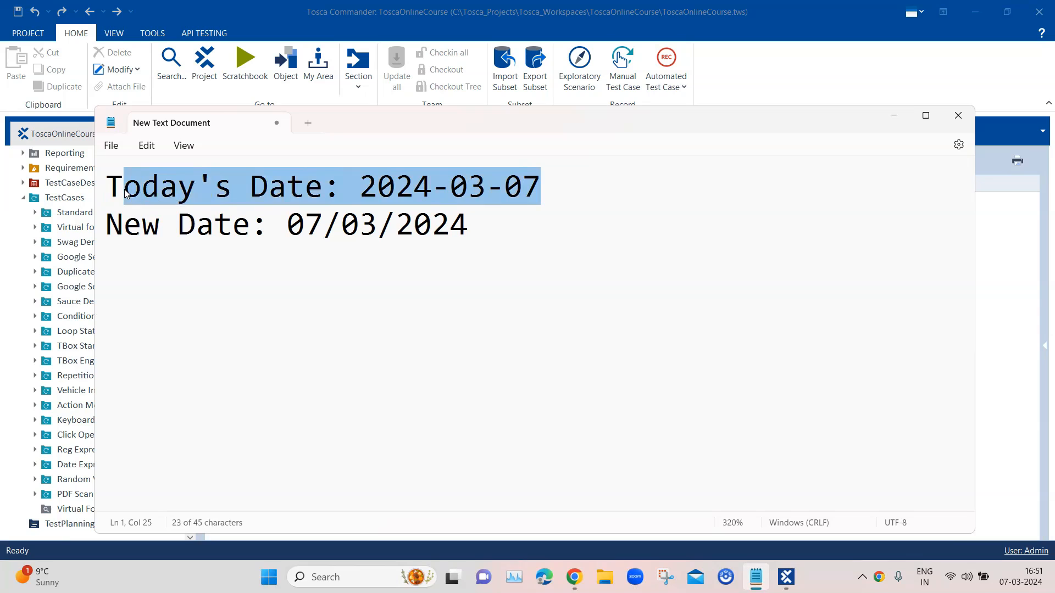
click(376, 186)
drag(370, 186, 555, 199)
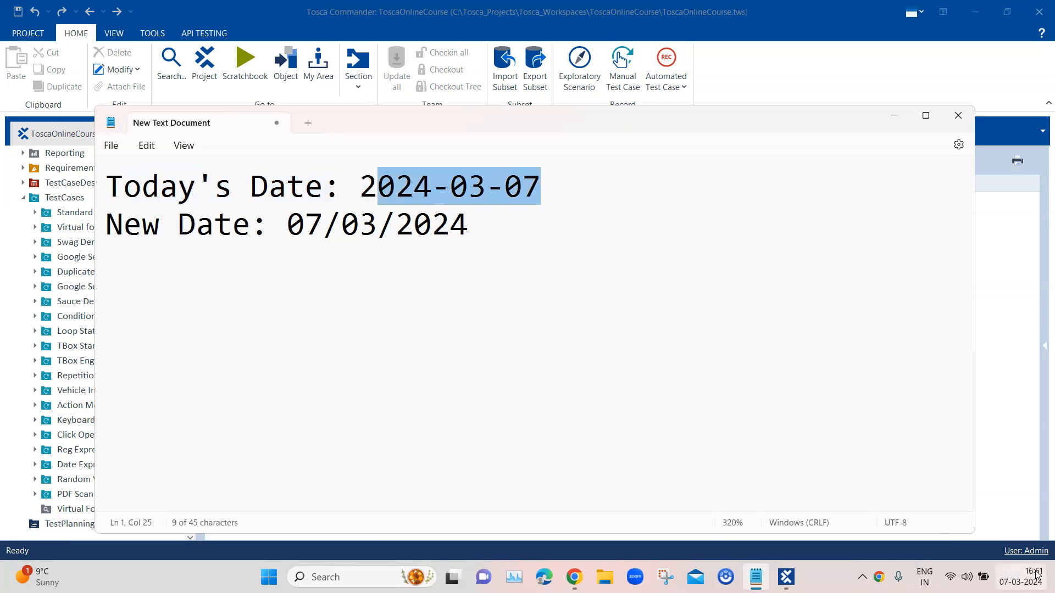
mouse_move(1020, 577)
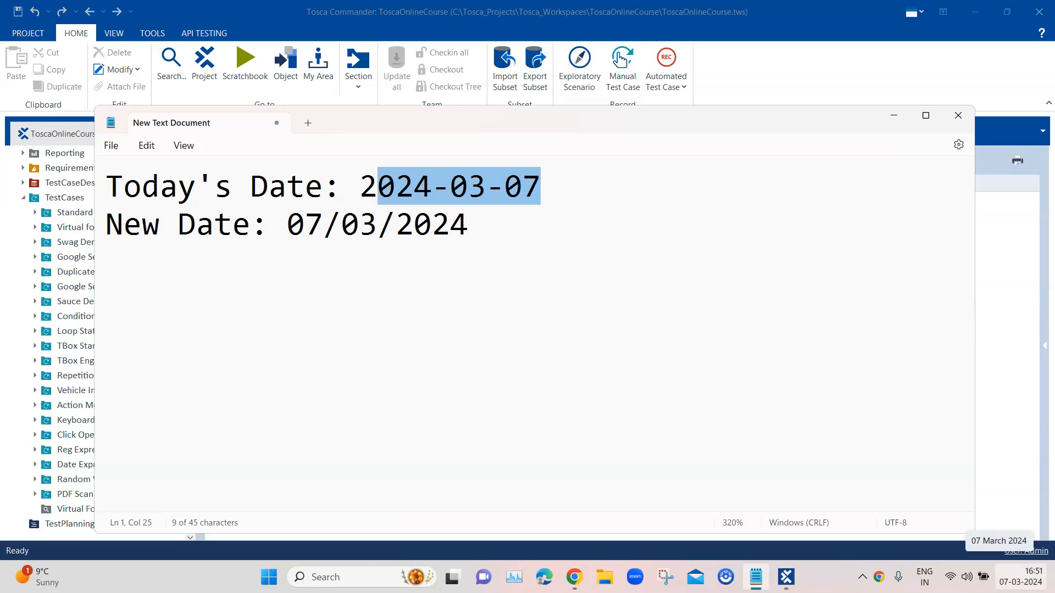
click(448, 182)
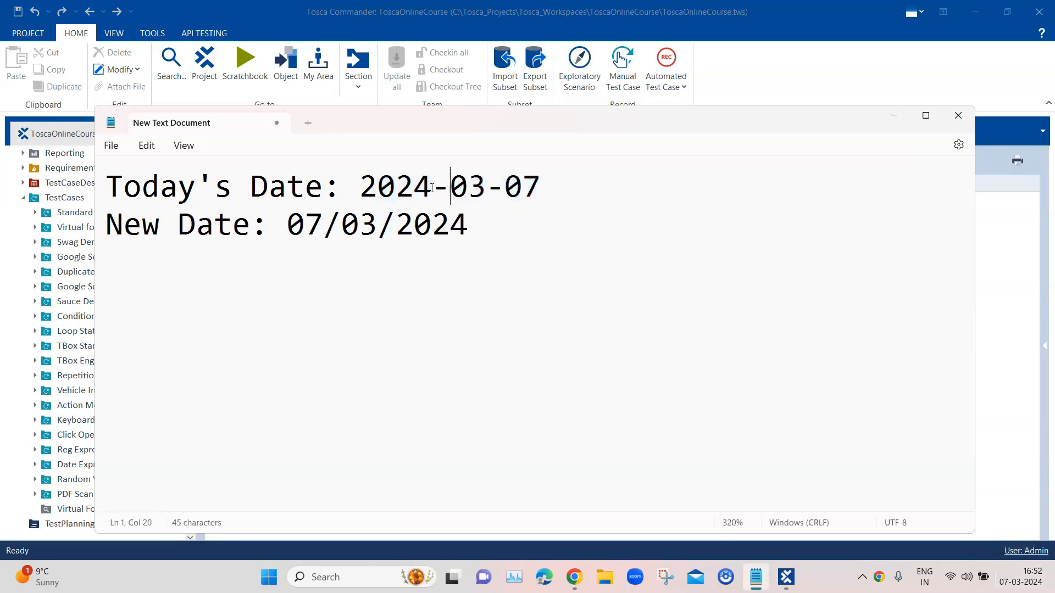
drag(362, 187, 537, 189)
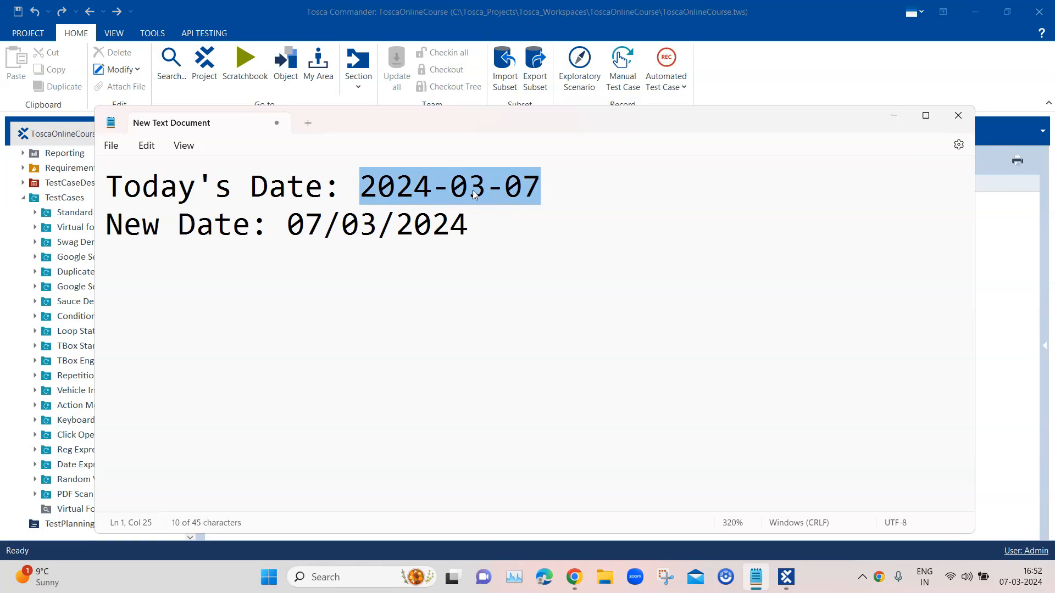
drag(483, 229, 293, 225)
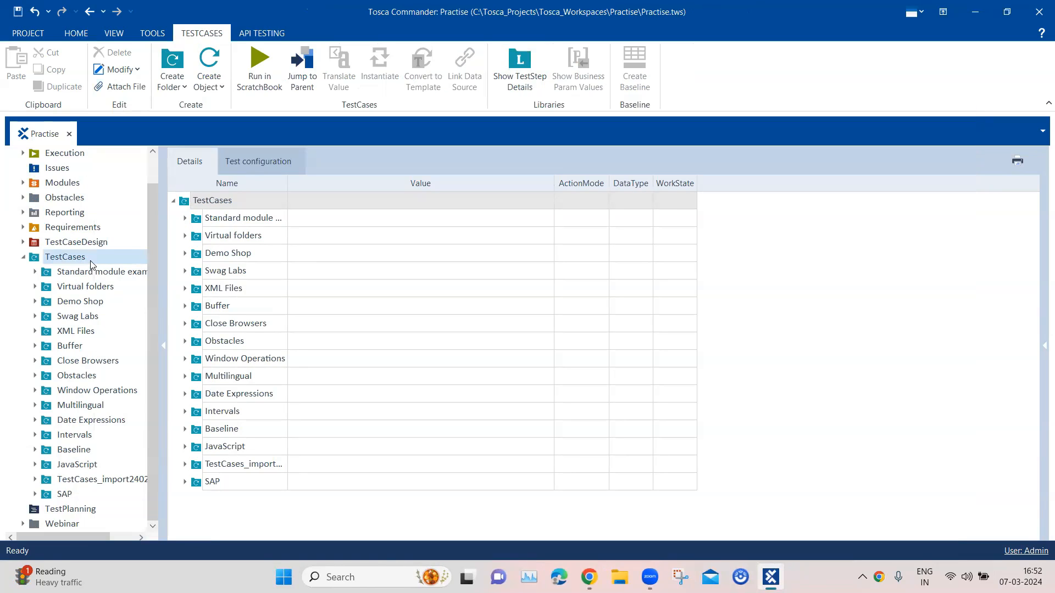
In Tosca Commander's Practise workspace, create a folder named Dates under TestCases.
right_click(92, 262)
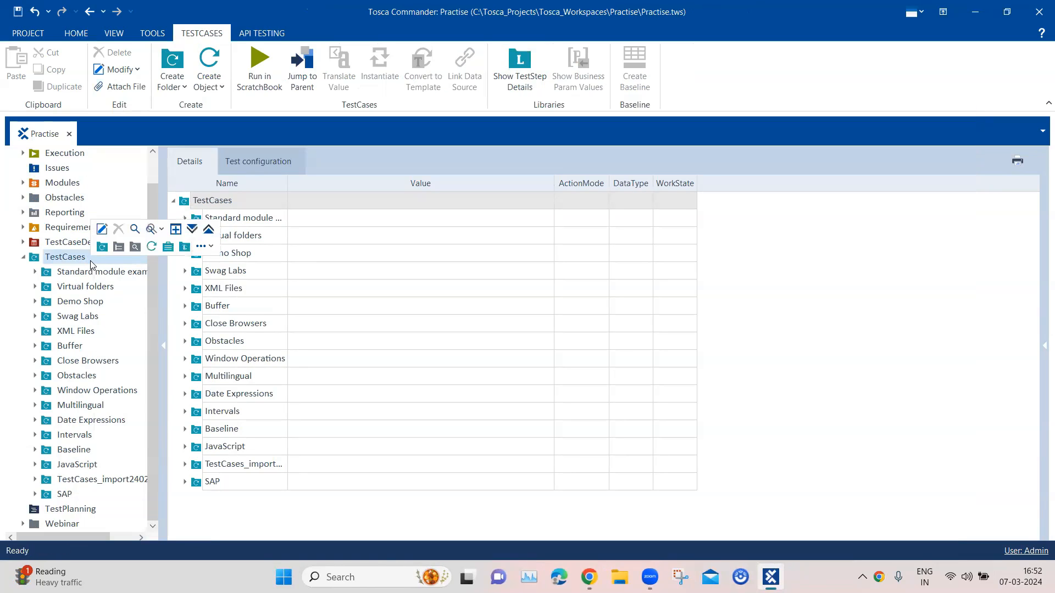
click(102, 246)
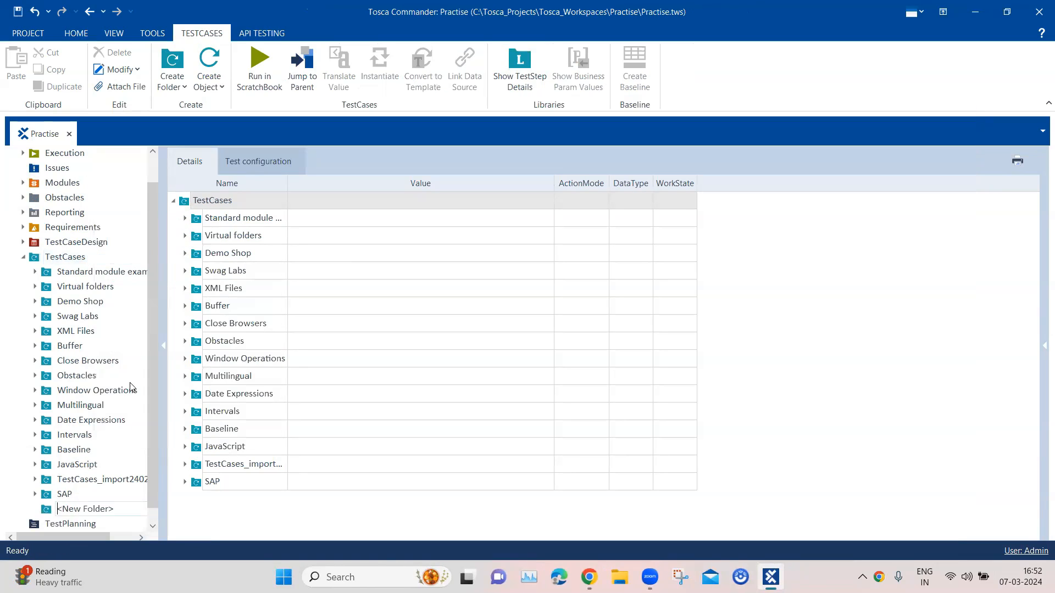
text(Dates)
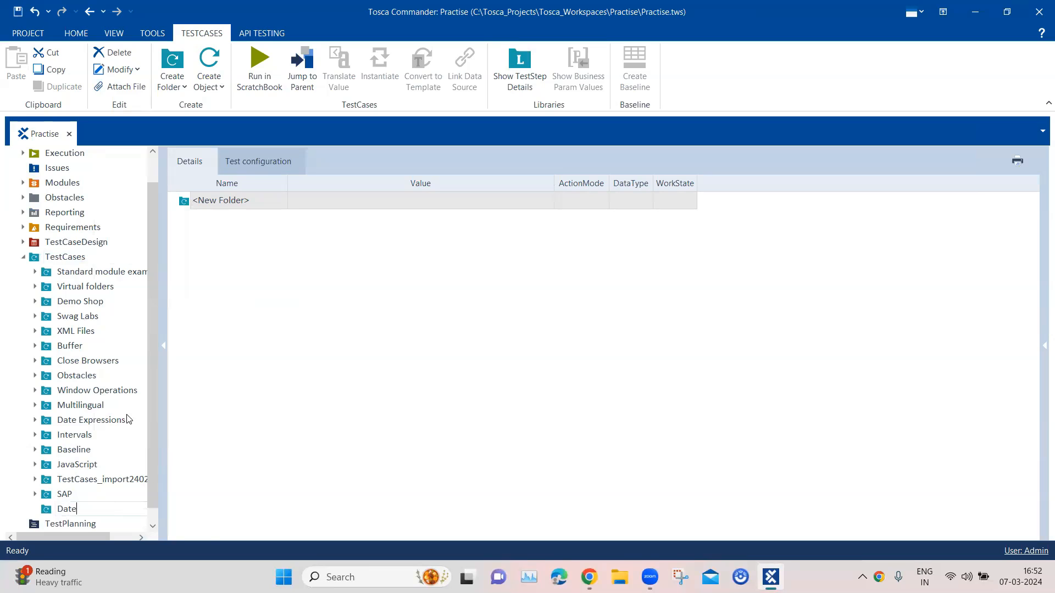
key(Return)
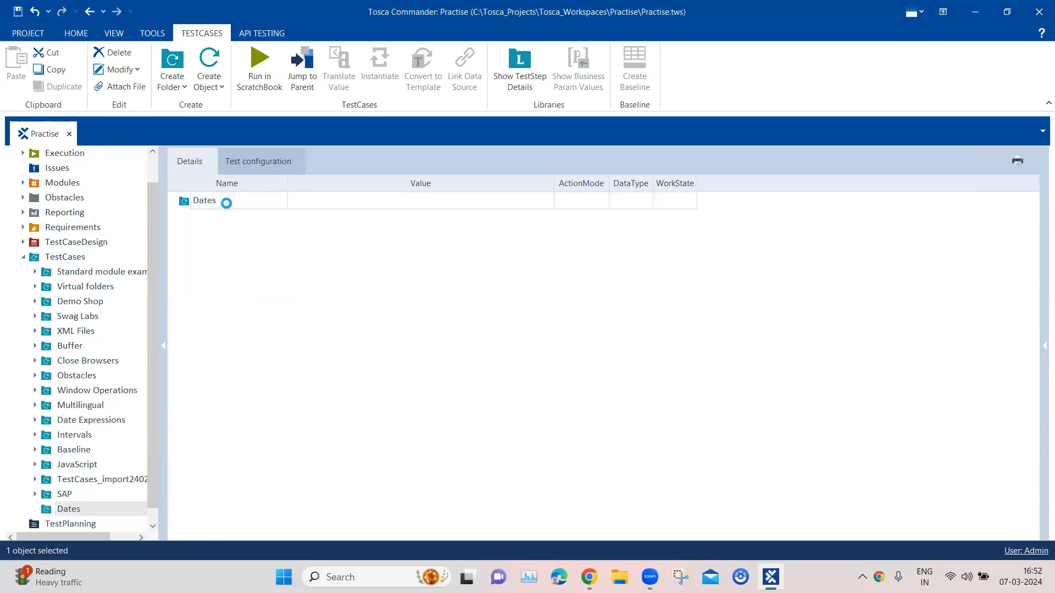
Create a test case named Format Date in the Dates folder.
right_click(228, 203)
click(289, 190)
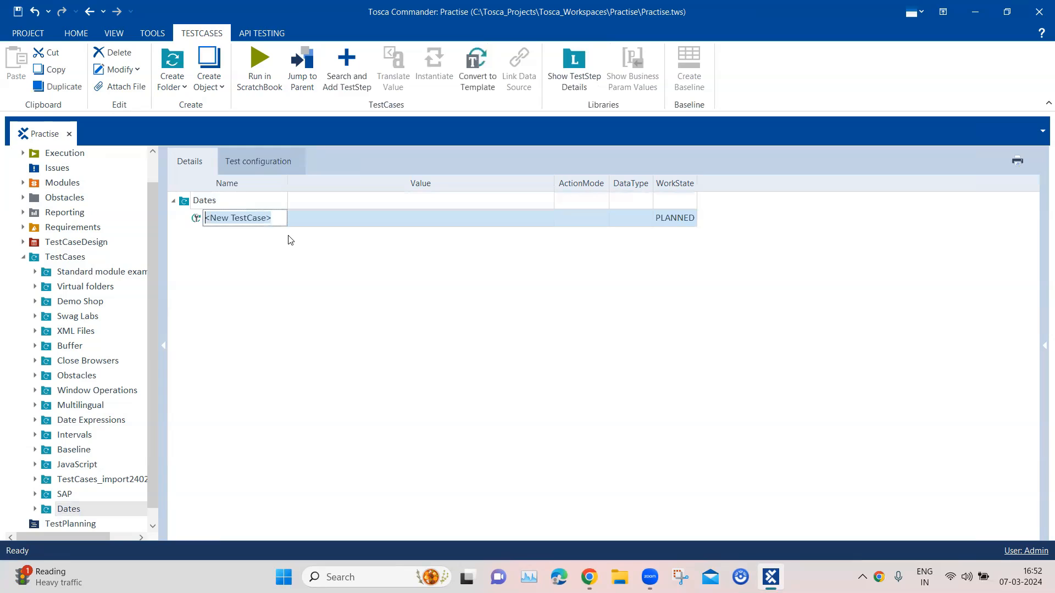
text(Fr)
key(BackSpace)
key(BackSpace)
text(Fro)
key(BackSpace)
key(BackSpace)
text(ormat Date)
key(Return)
Search for the TBox Set Buffer module and add it as a test step to the Format Date test case.
right_click(241, 218)
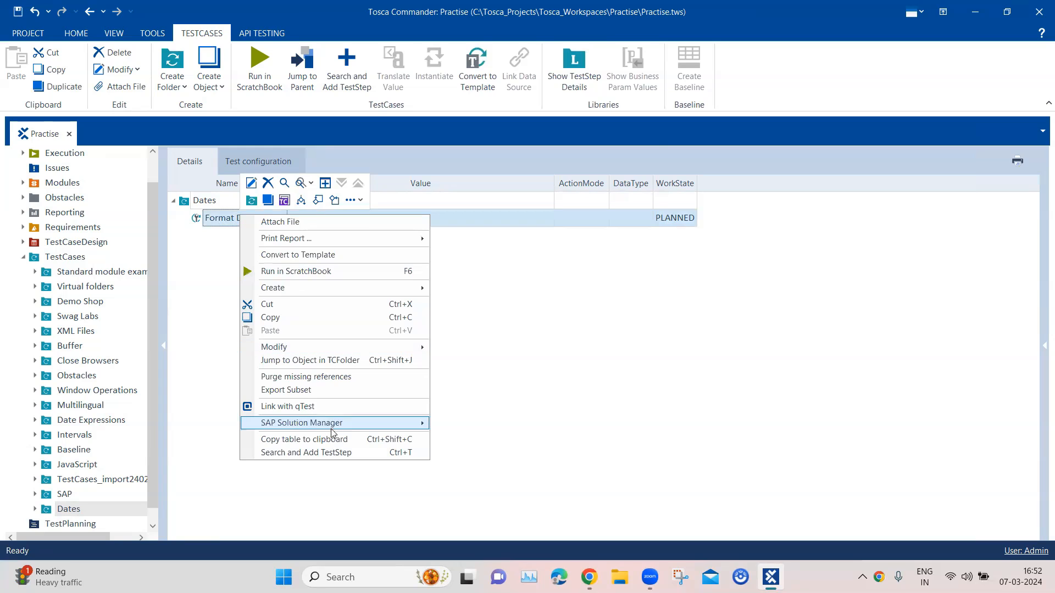
click(333, 452)
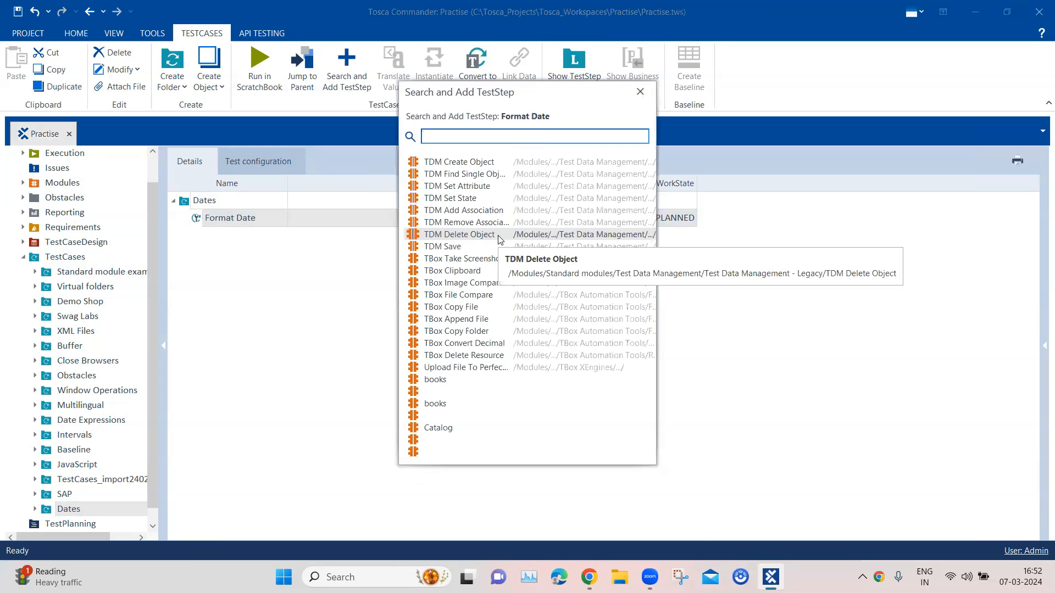
text(TBox Se)
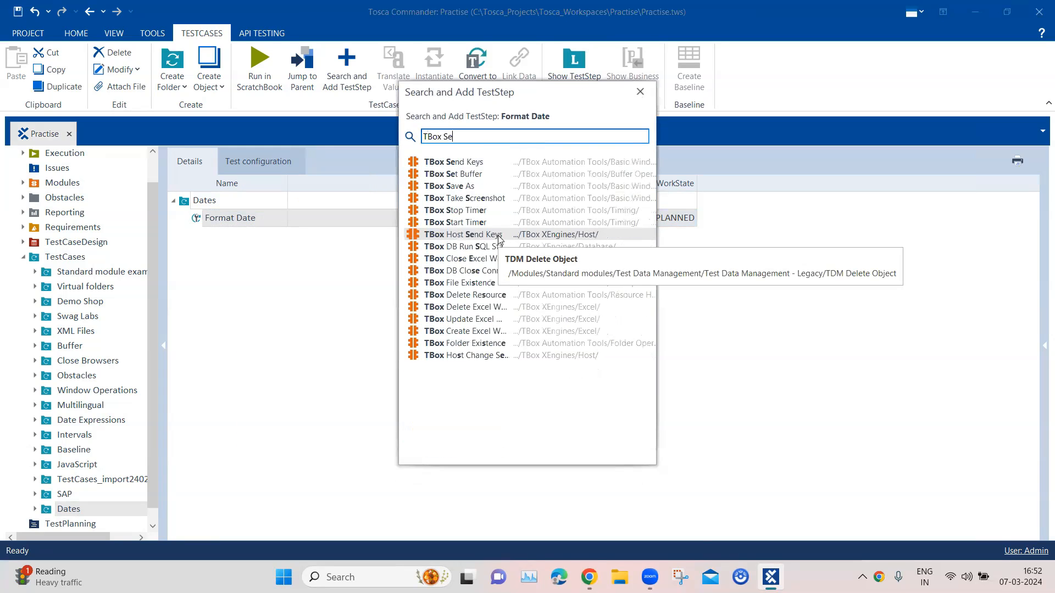
click(477, 174)
Define a buffer named TodayDate with the value 2024-03-07 in the TBox Set Buffer step.
click(266, 259)
drag(242, 263, 229, 250)
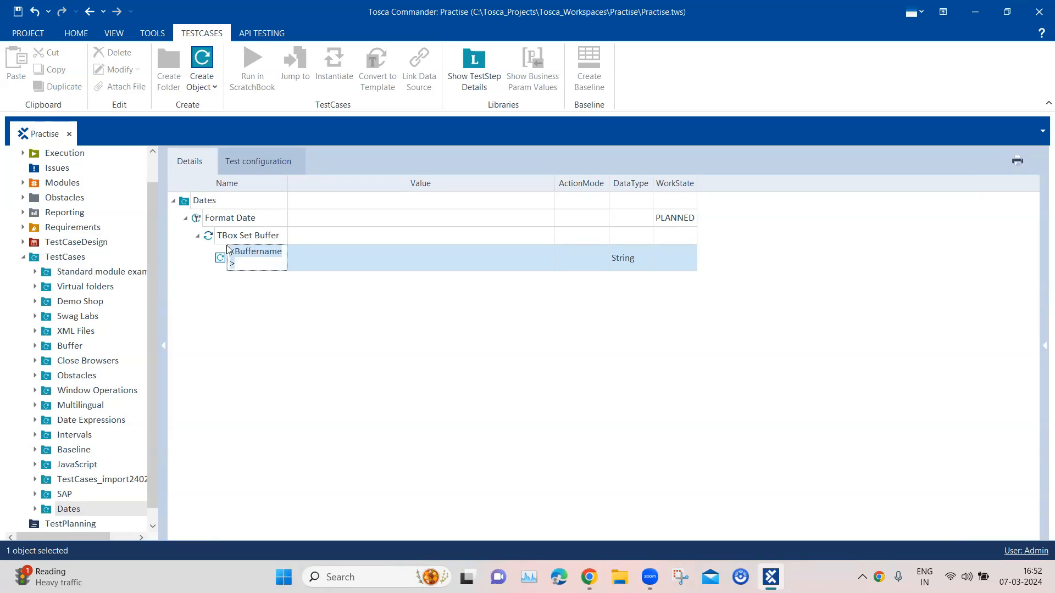
text(Today)
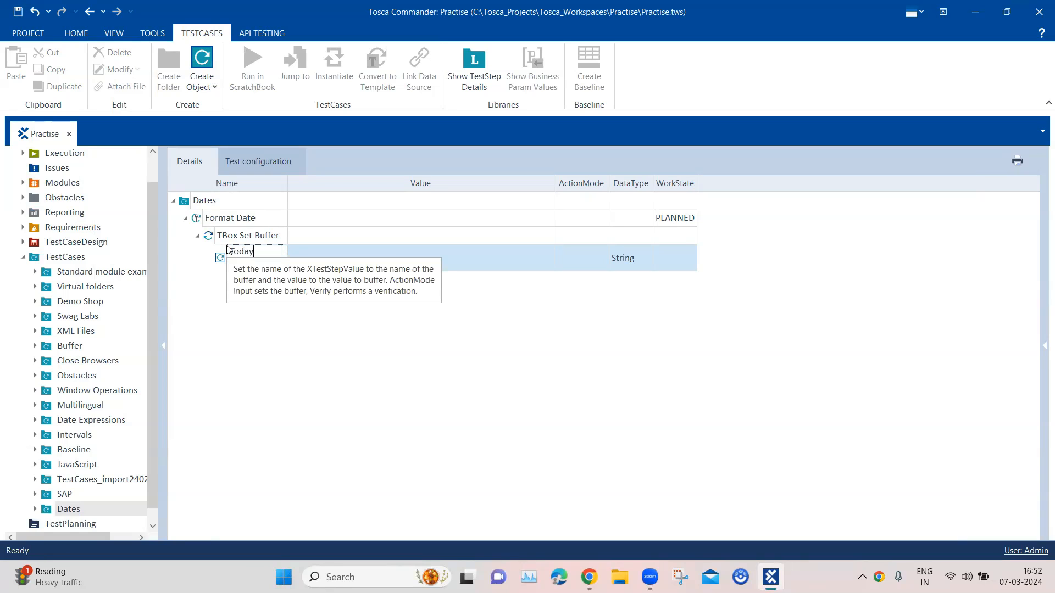
text(Date)
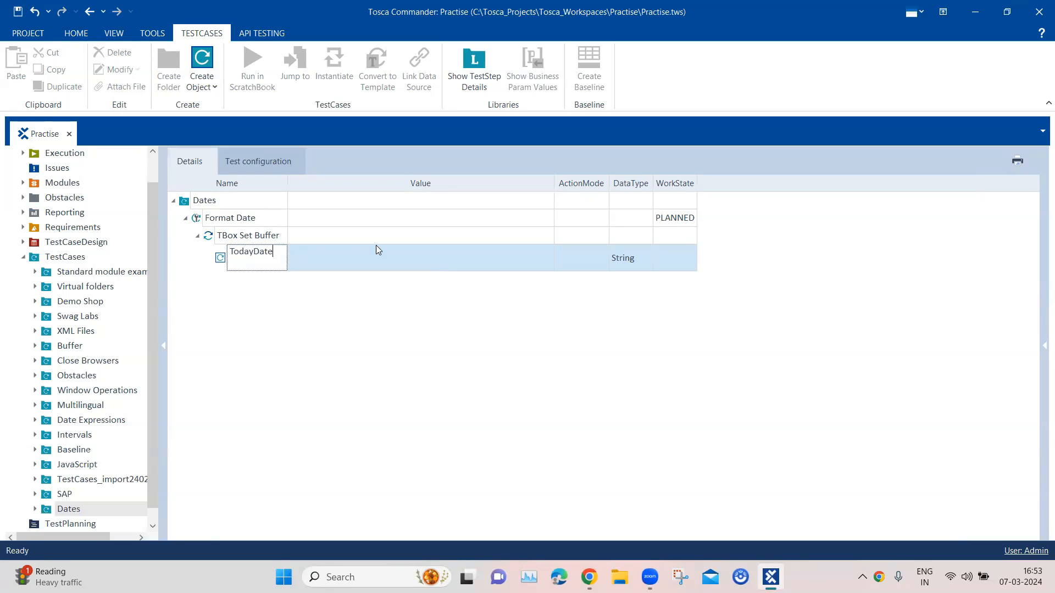
click(381, 263)
click(379, 258)
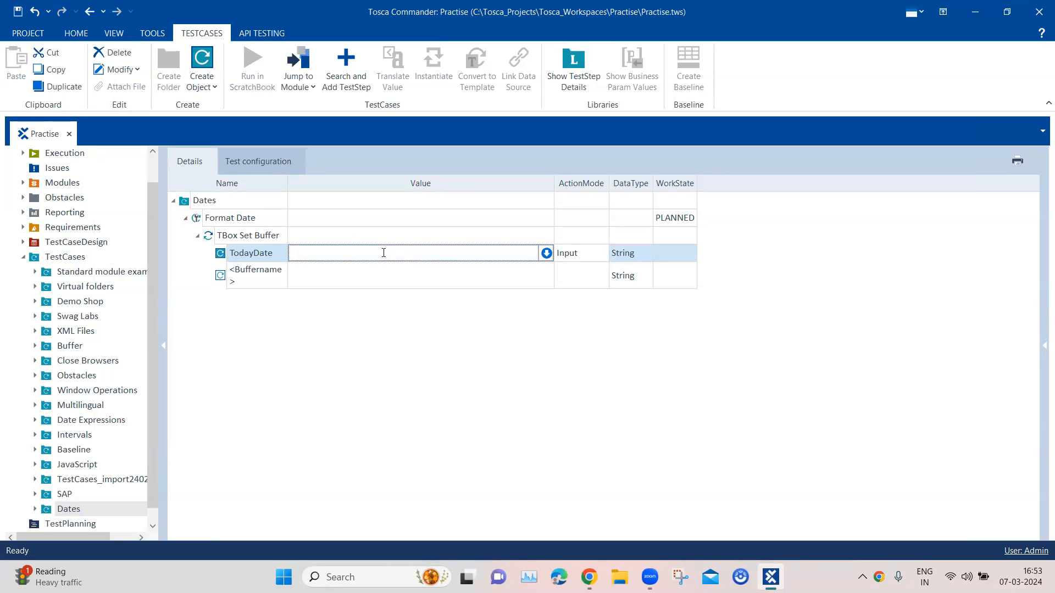
text(2024-03-07)
click(426, 362)
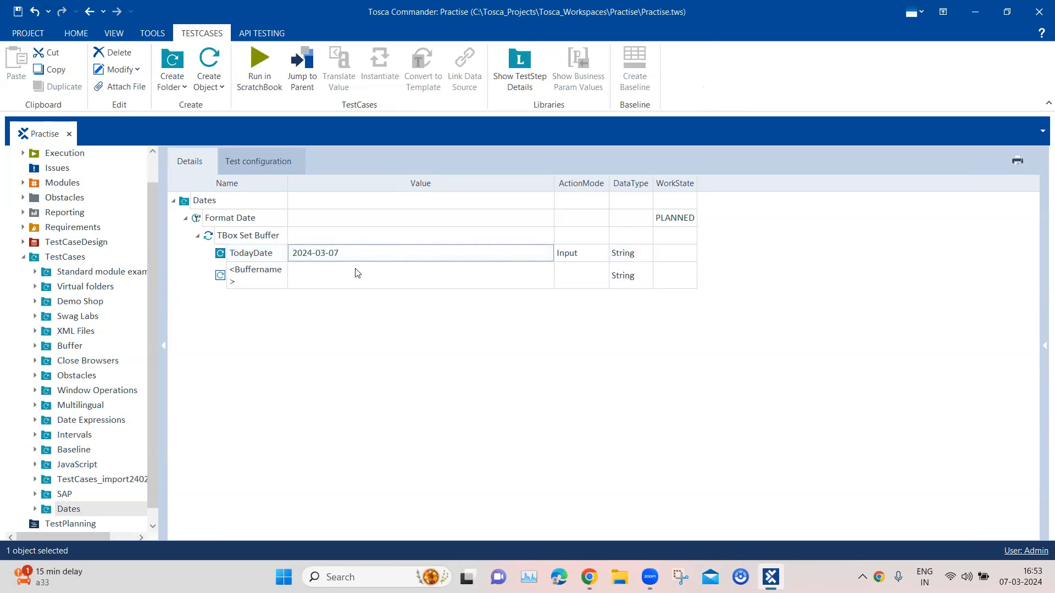
Add a second buffer named NewDate to the TBox Set Buffer step.
click(252, 278)
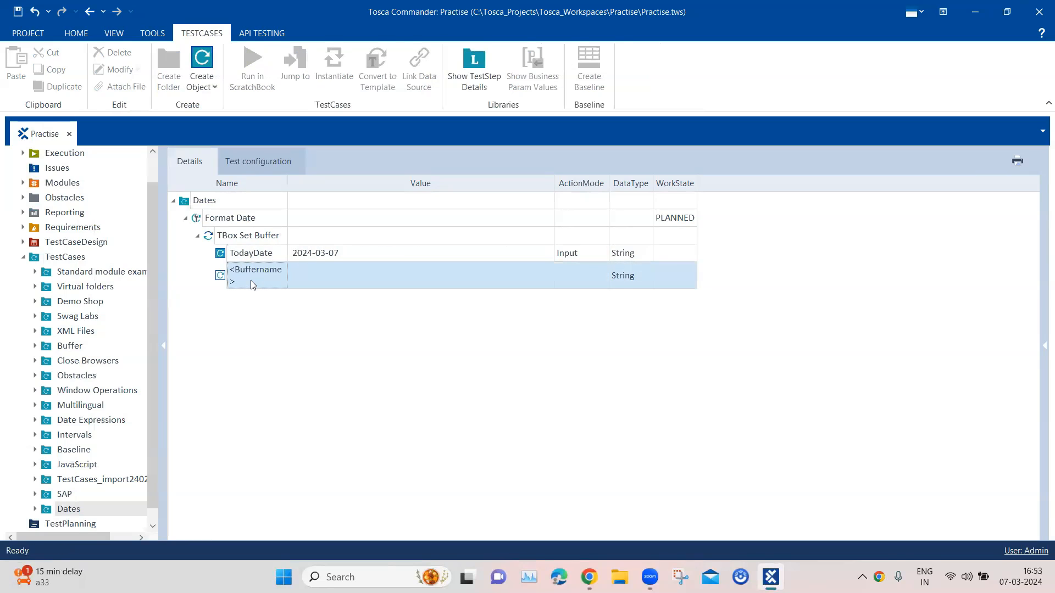
click(247, 285)
text(New)
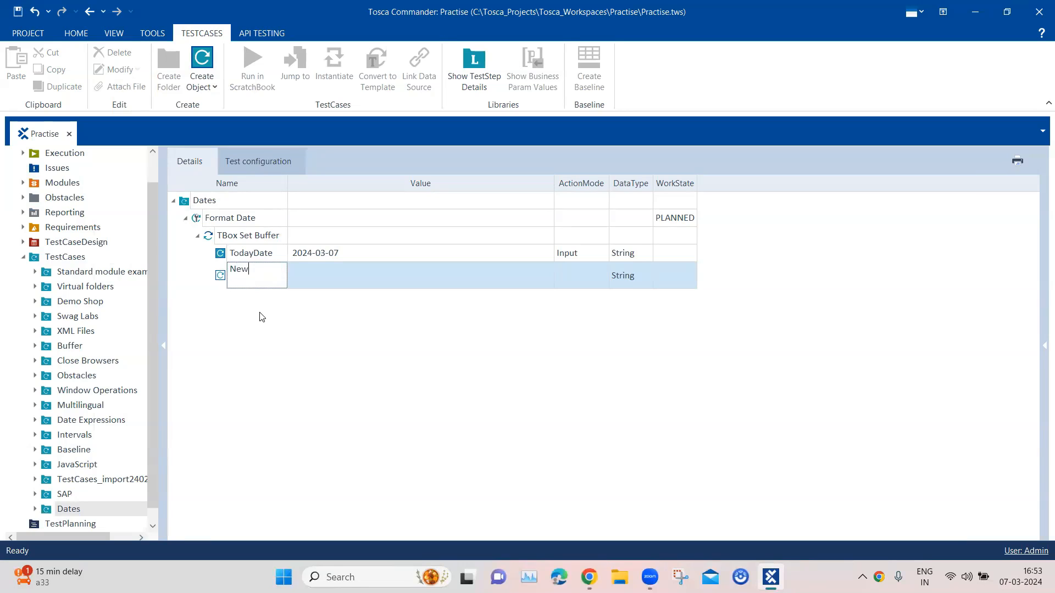
text(Date)
key(Return)
Begin NewDate's value as {DATE[{B[TodayDate]}][], using the TodayDate buffer as base date with an empty offset.
click(323, 275)
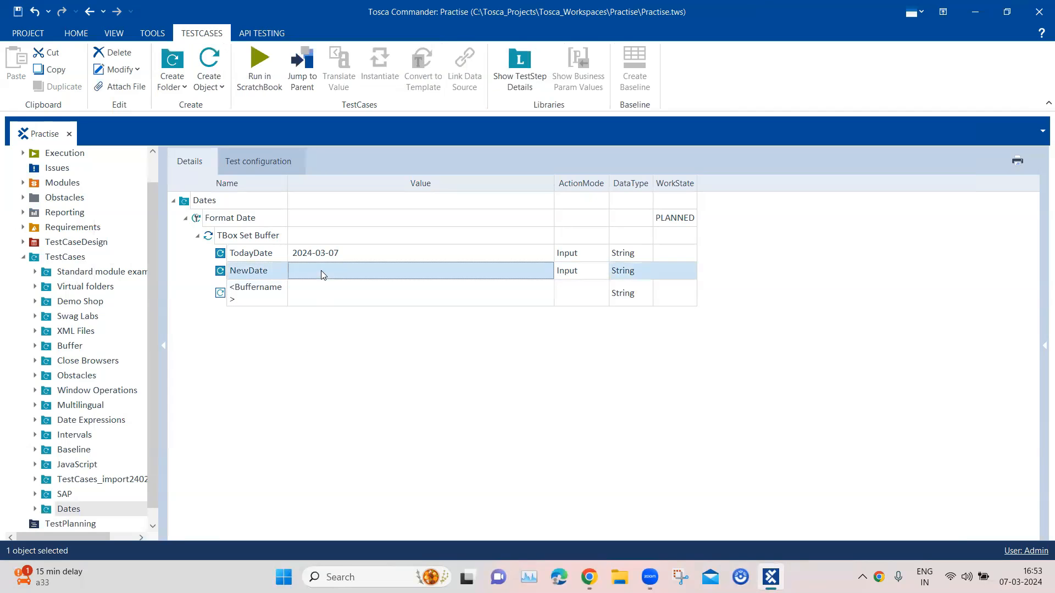
click(348, 272)
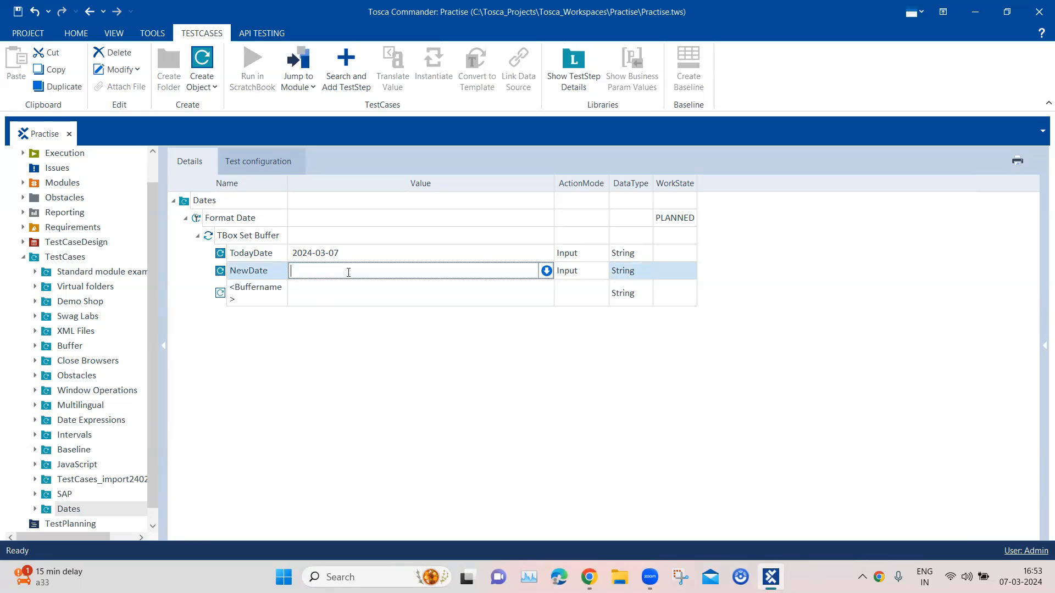
text({)
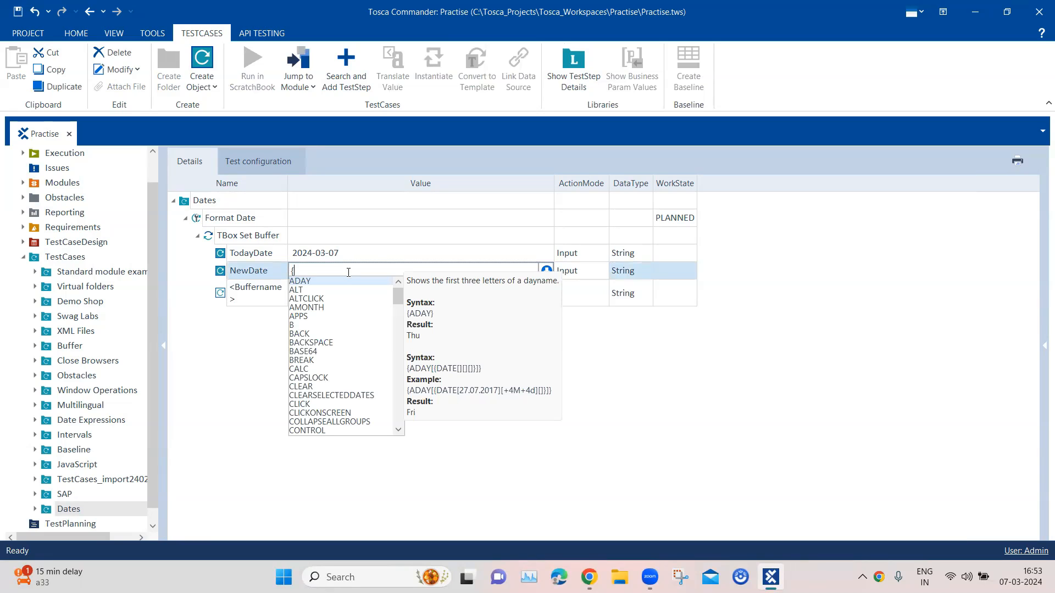
text(DATE)
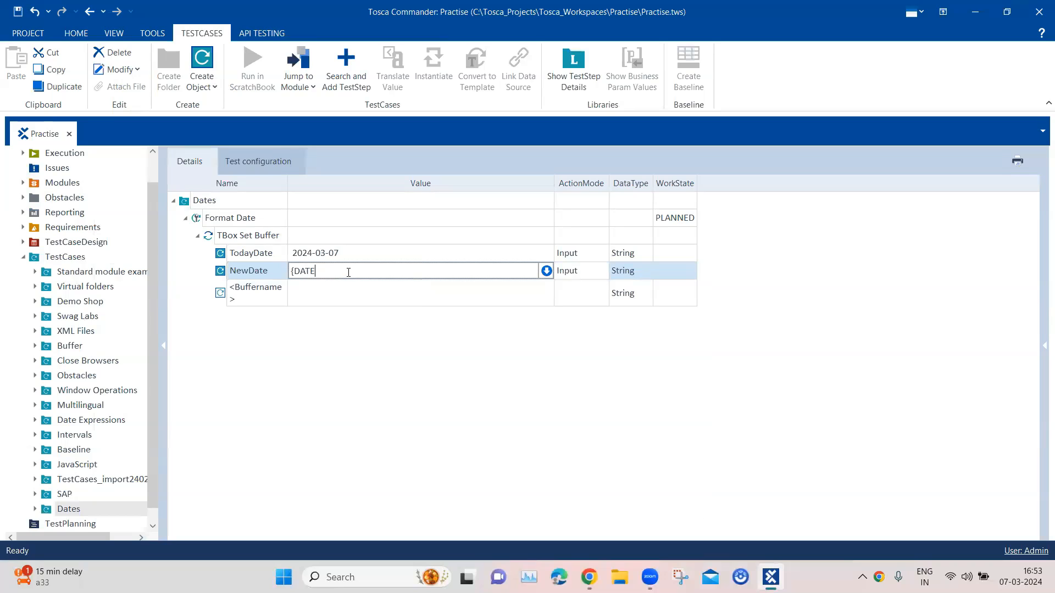
text([)
text({)
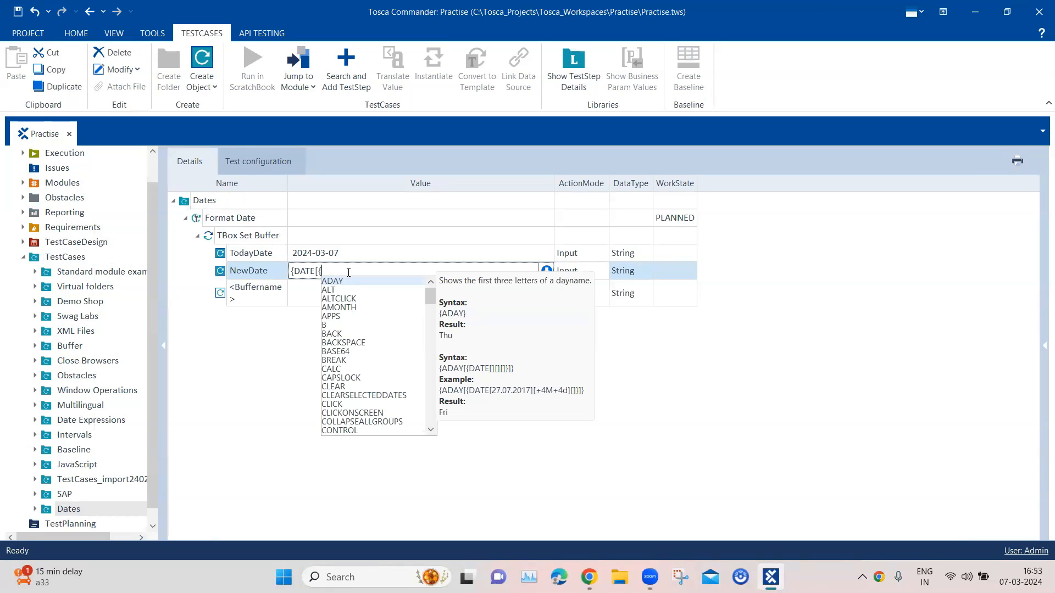
text(b[)
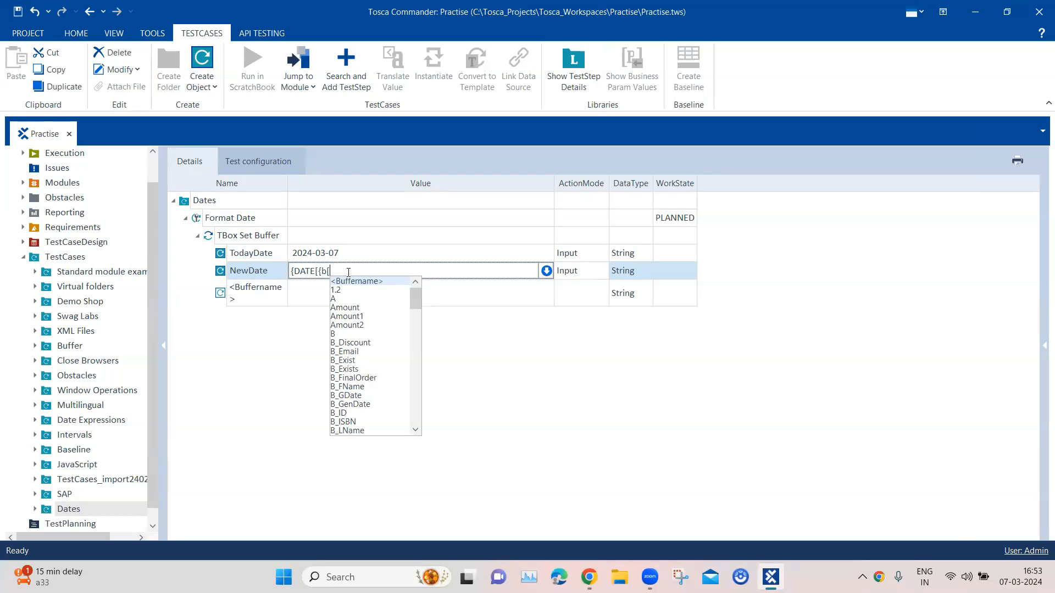
key(BackSpace)
key(BackSpace)
text(B)
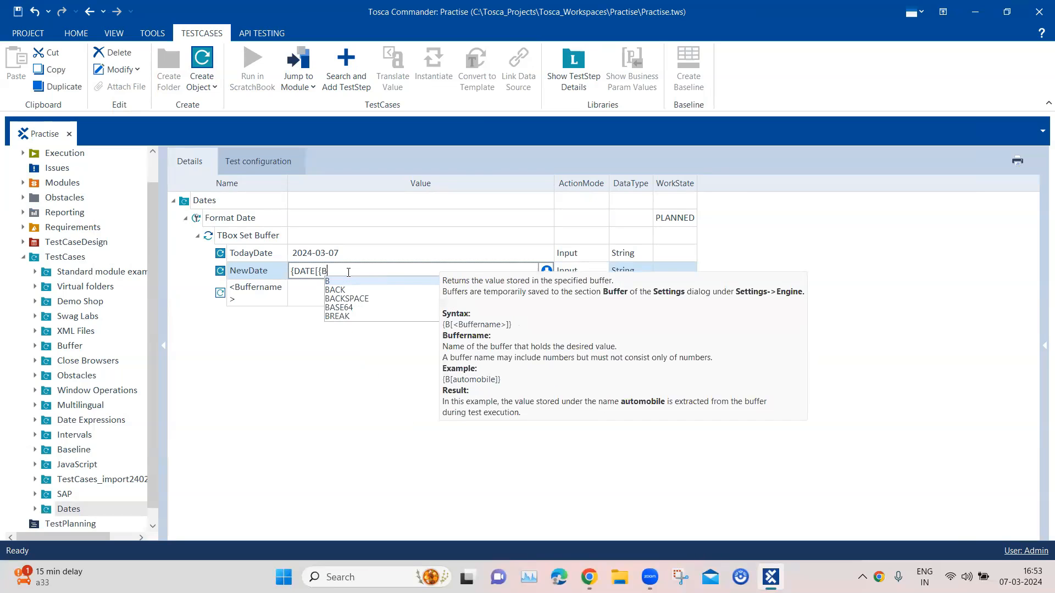
text([To)
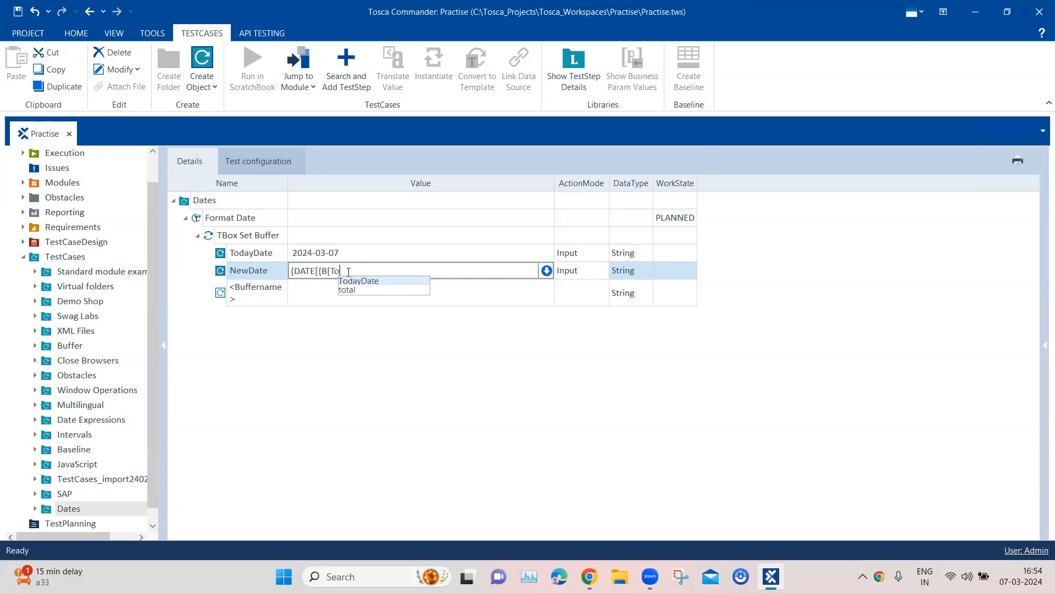
key(Return)
text(]}][])
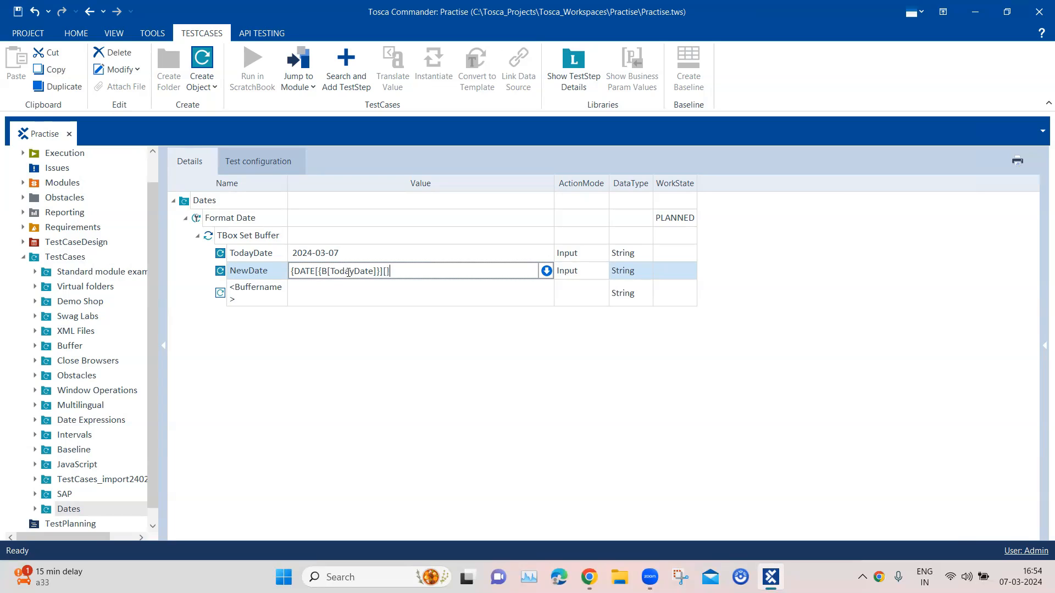
text([)
Complete NewDate's DATE expression with the output format [dd/MM/yyyy] and its closing brace.
text(dd/m)
key(BackSpace)
text(MM/yyyy])
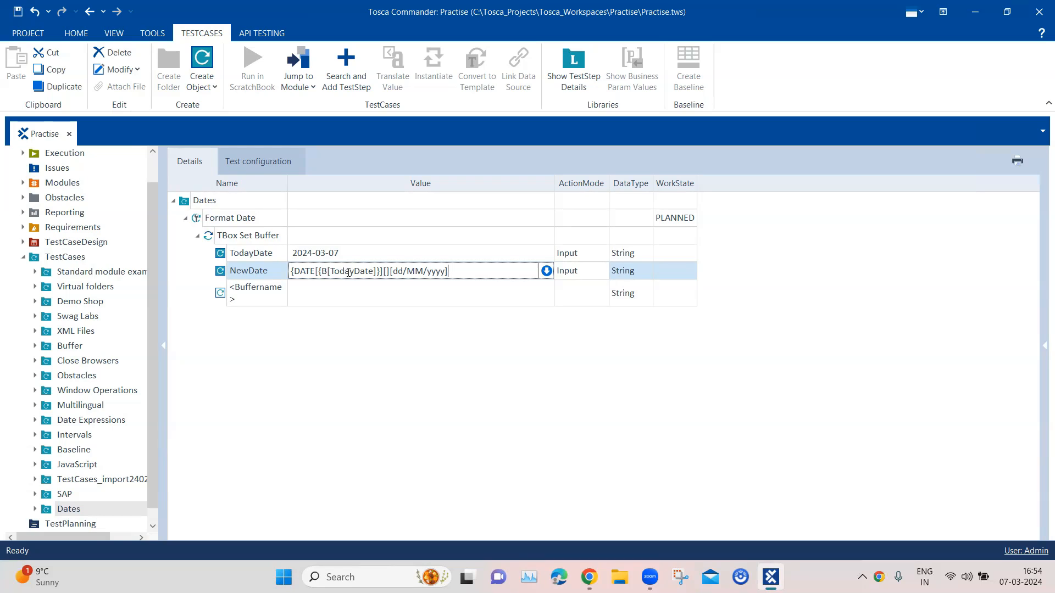
text(})
key(Return)
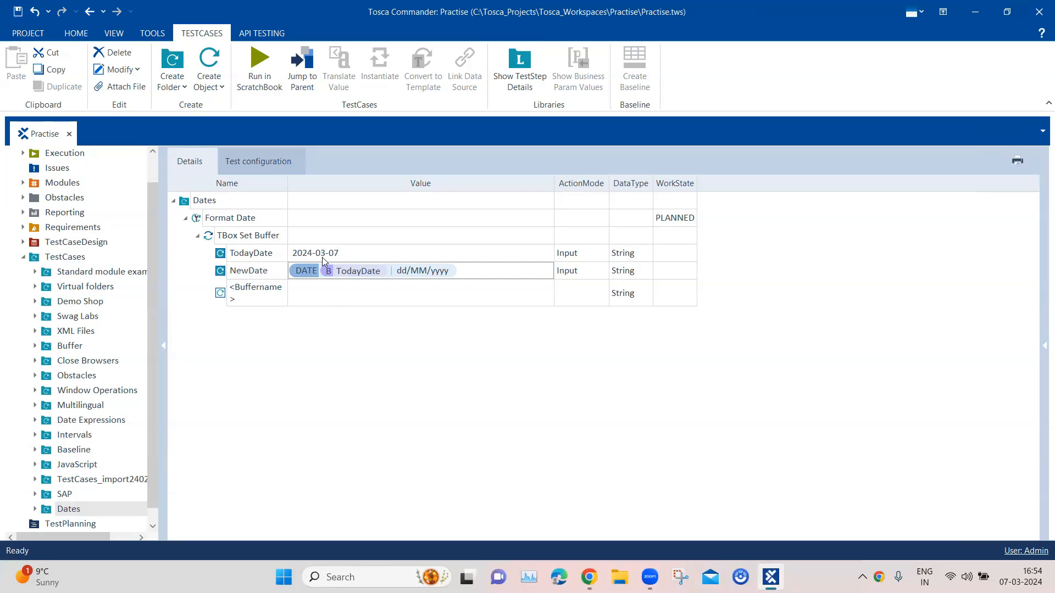
Run the Format Date test case in ScratchBook and enlarge the results window to show more log columns.
click(258, 218)
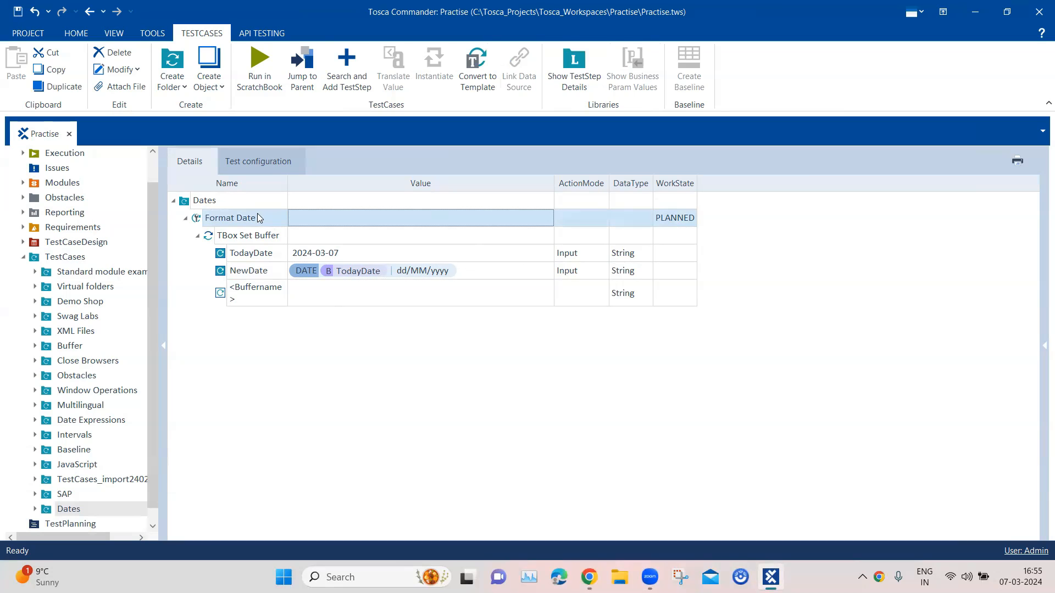
right_click(257, 217)
click(286, 271)
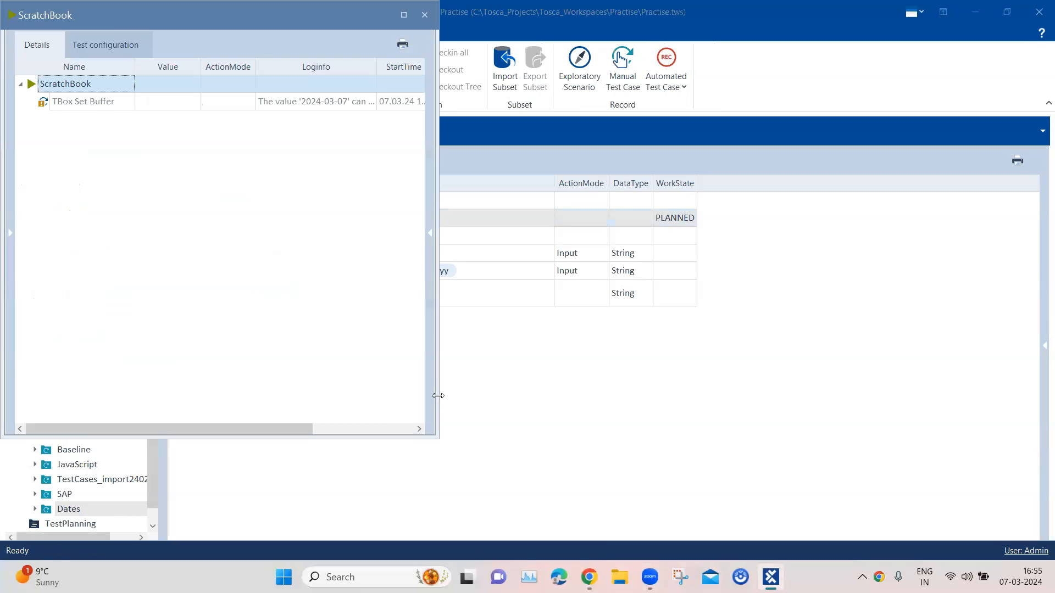
drag(435, 434, 673, 473)
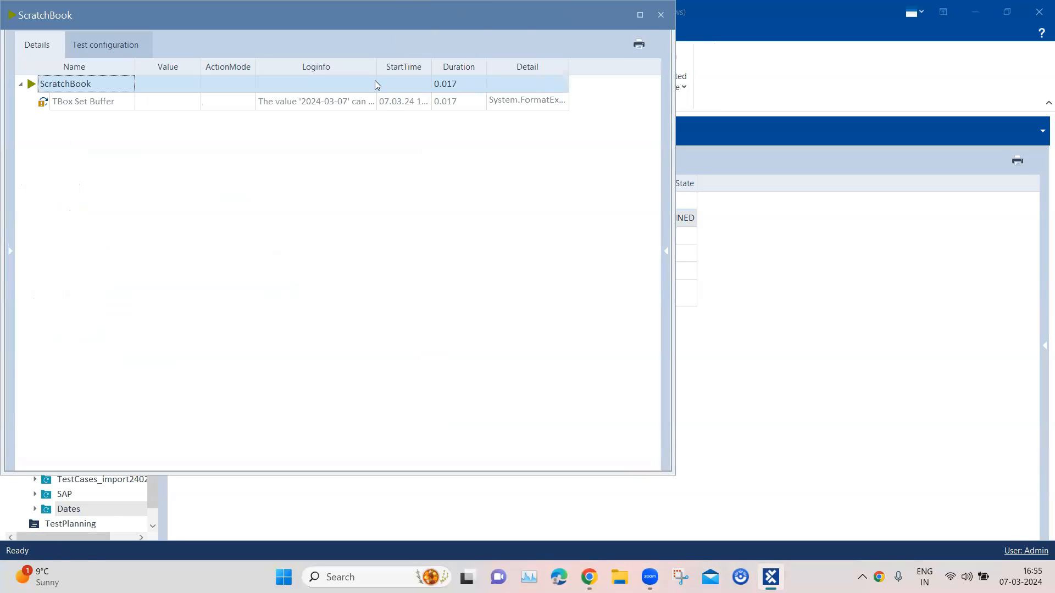
Read the full log message of the TBox Set Buffer step in the ScratchBook results, and close the results window.
drag(375, 69, 531, 77)
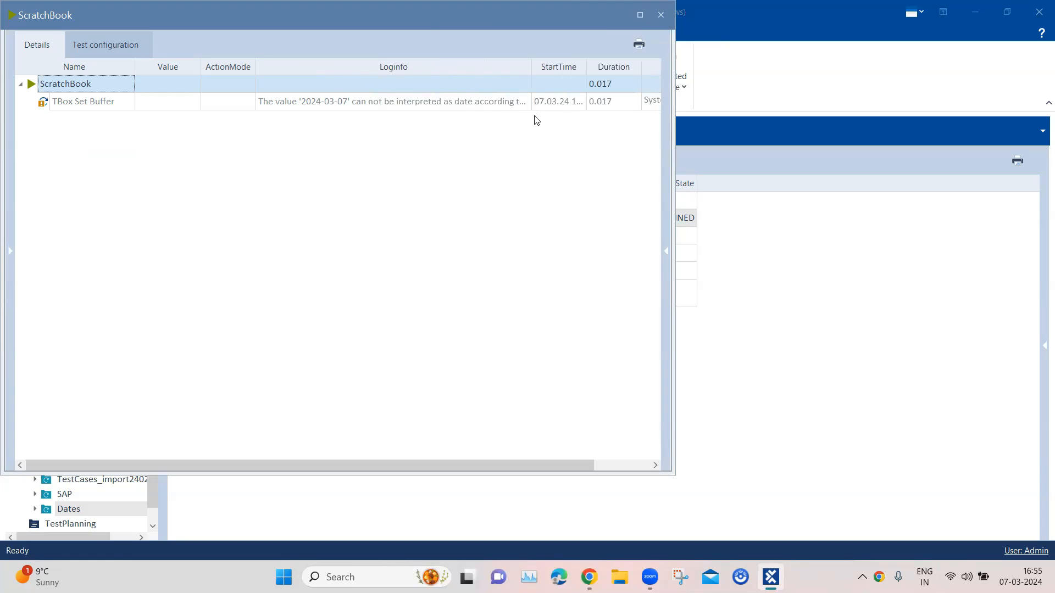
click(486, 106)
click(525, 102)
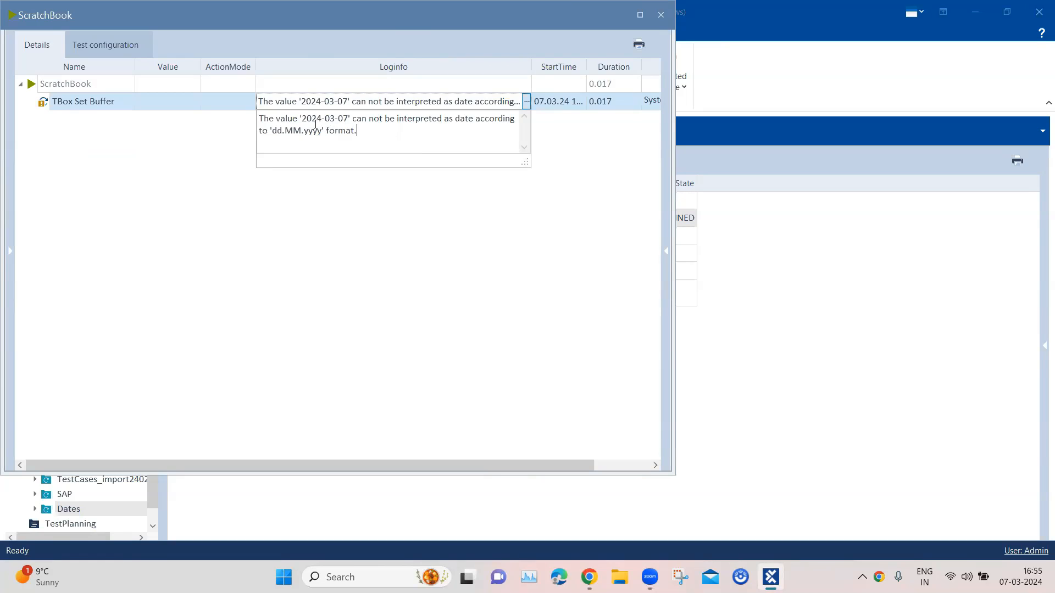
drag(261, 120, 513, 119)
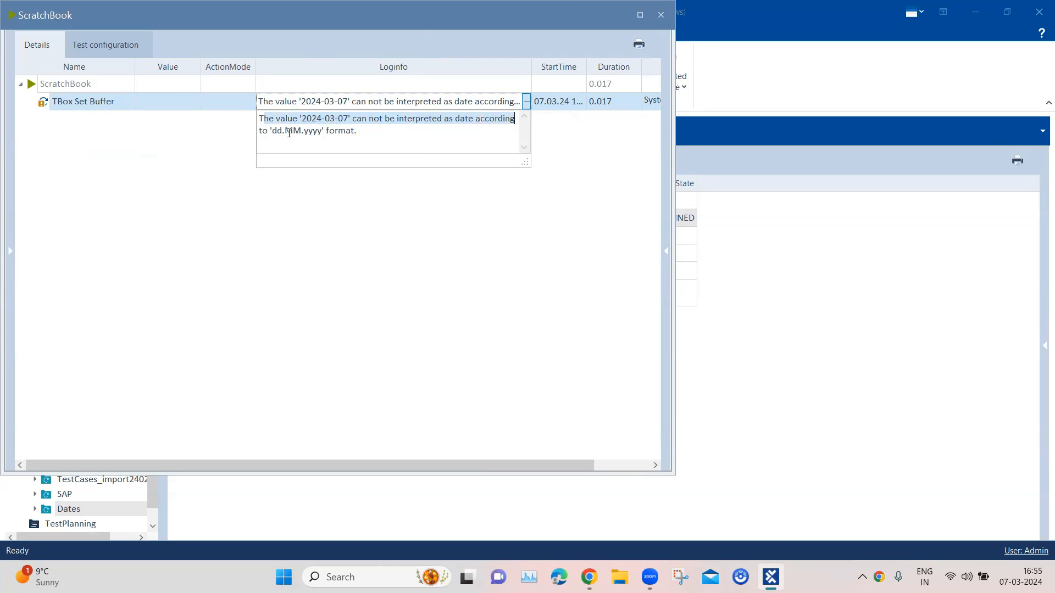
drag(272, 131, 359, 133)
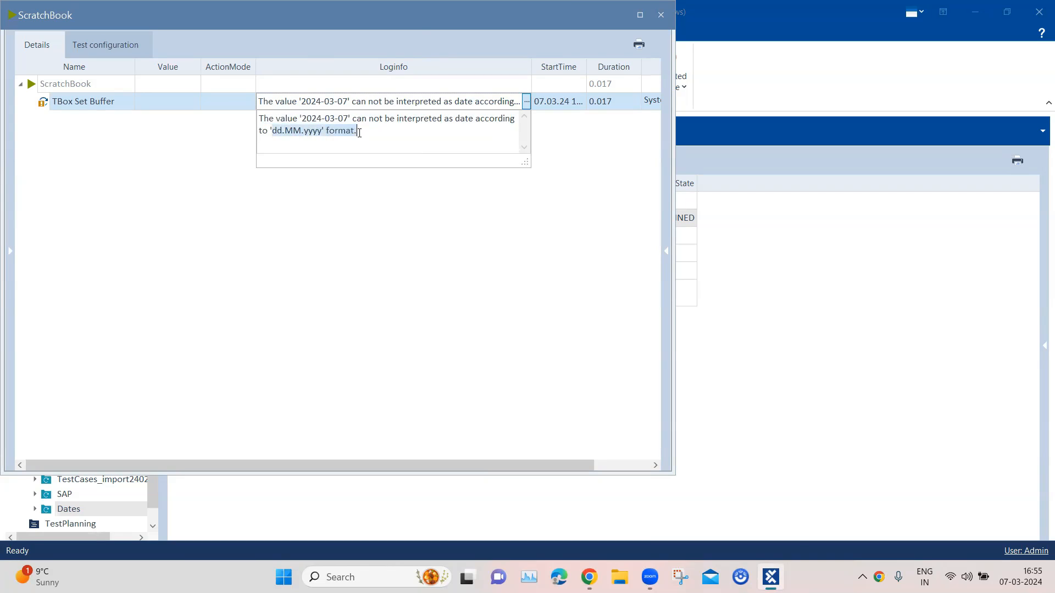
click(318, 133)
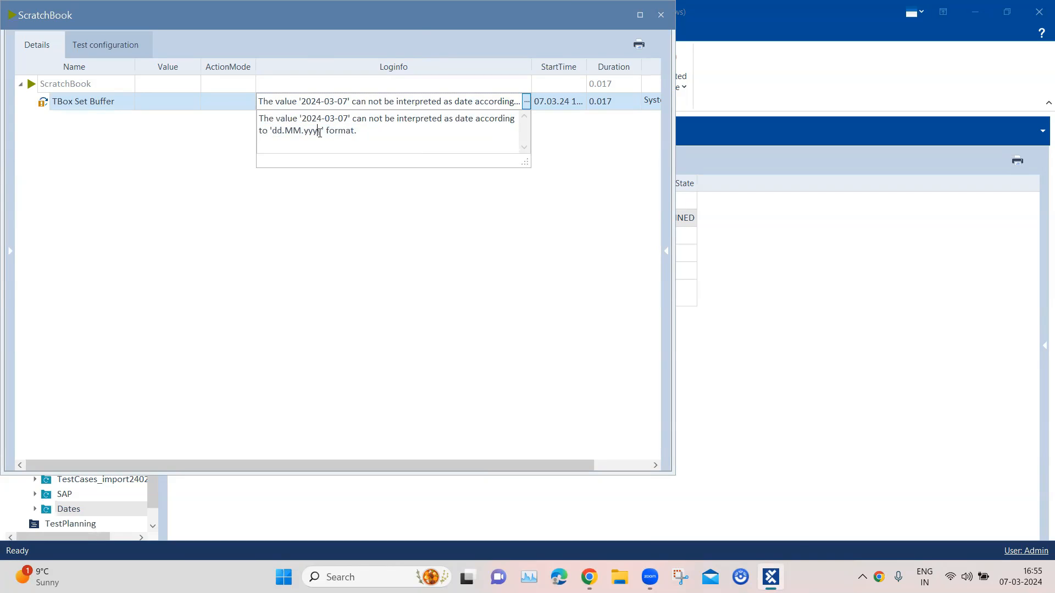
drag(324, 131, 268, 129)
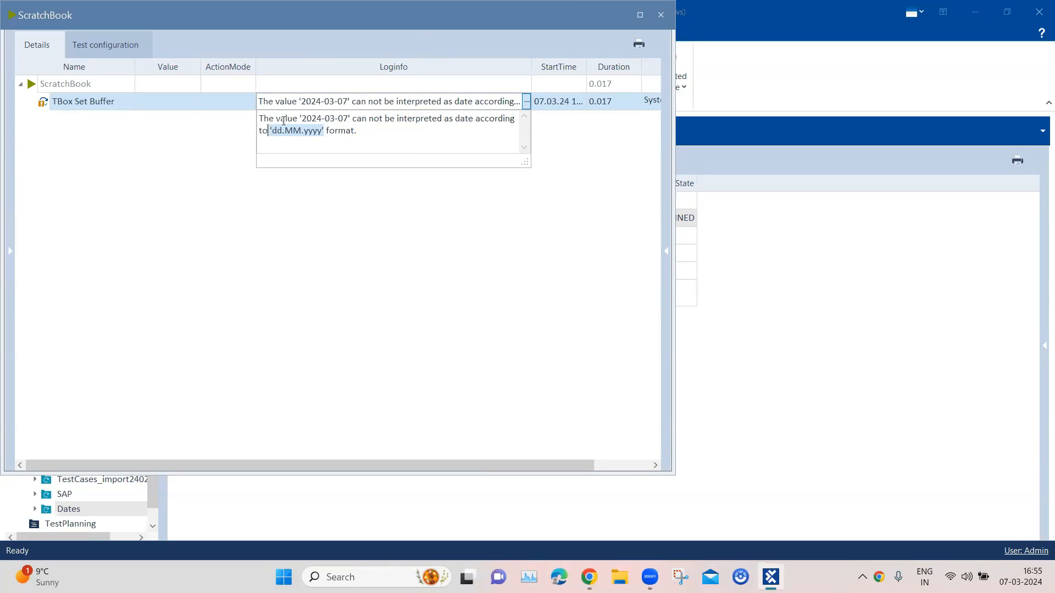
click(273, 131)
drag(273, 130, 322, 128)
click(355, 132)
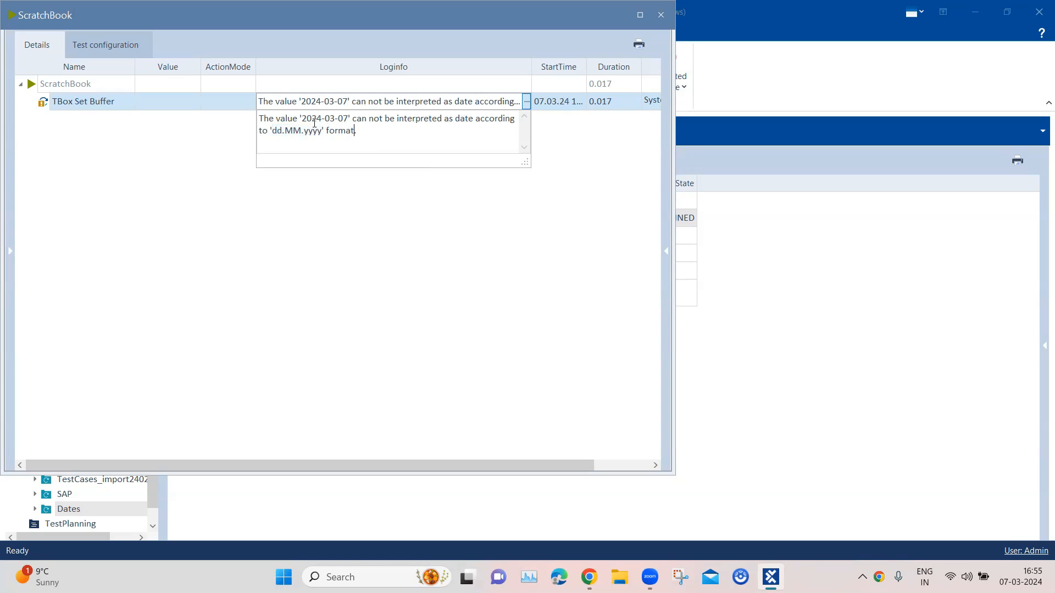
drag(298, 119, 462, 132)
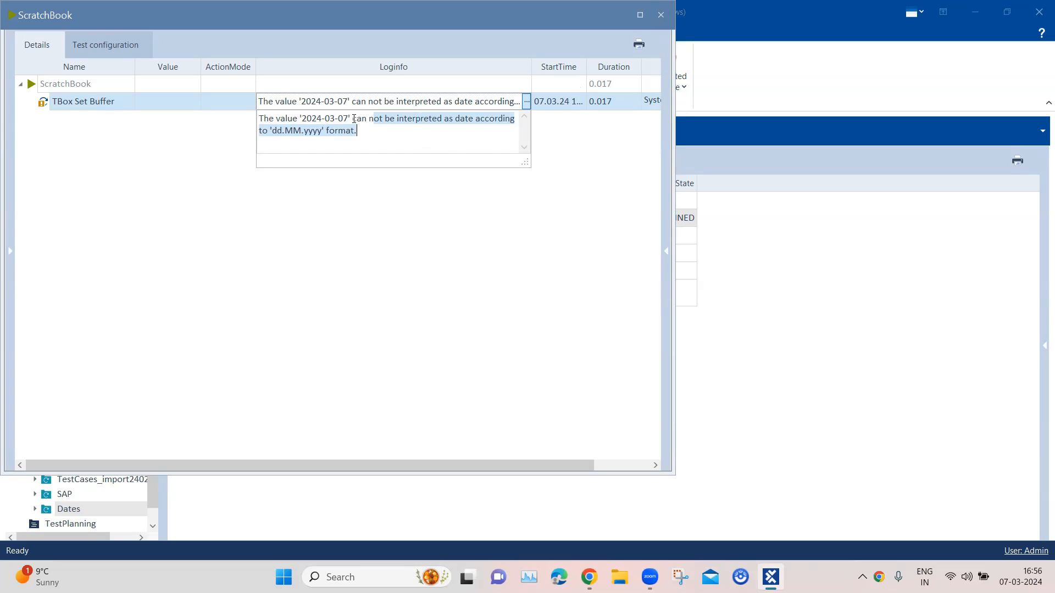
drag(348, 119, 301, 117)
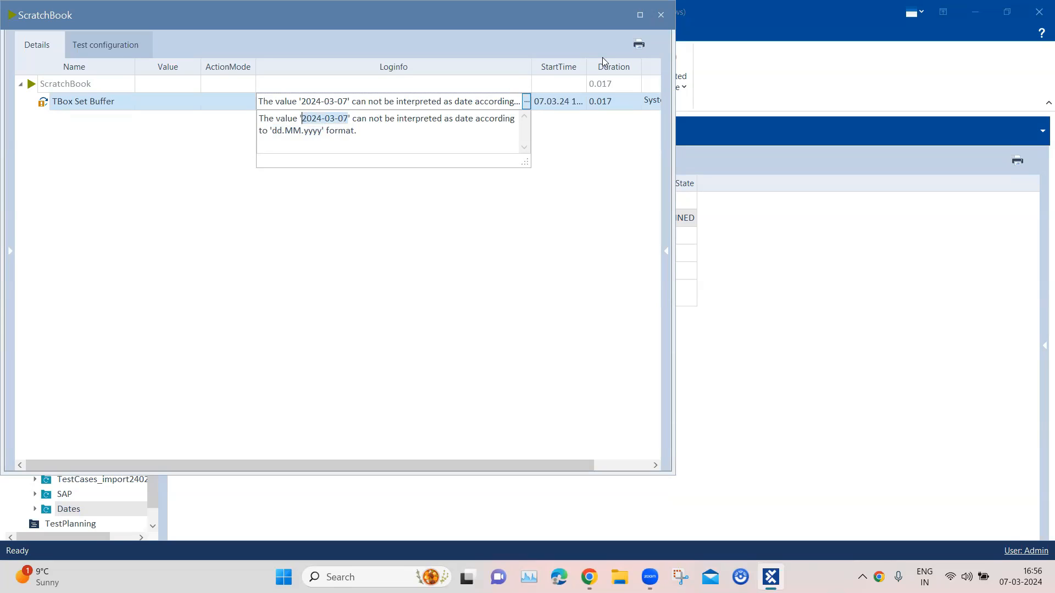
click(661, 15)
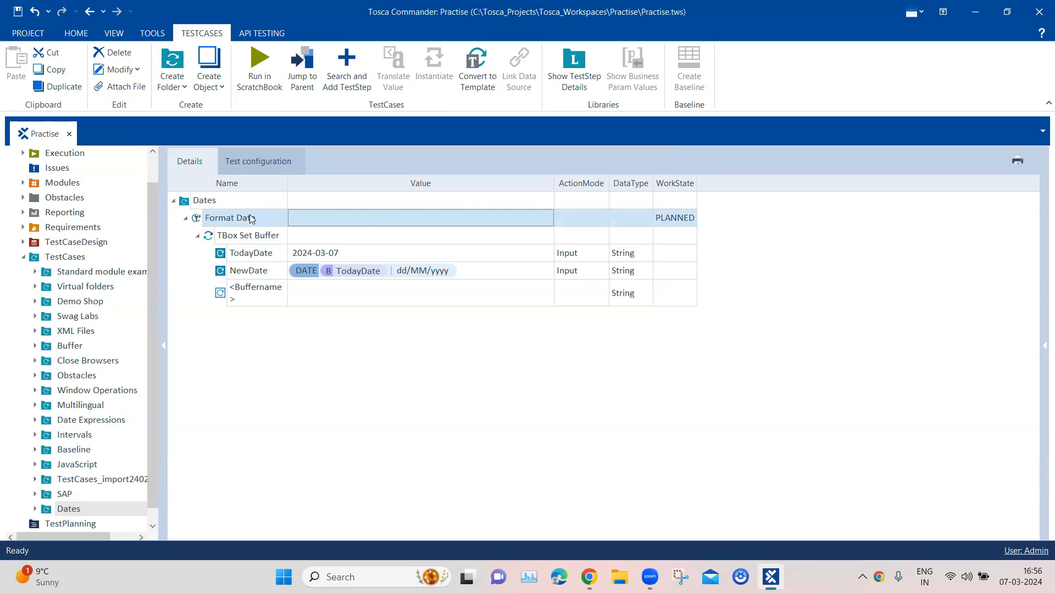
Create a test configuration parameter named ToscaDateFormat on the Dates folder.
click(272, 166)
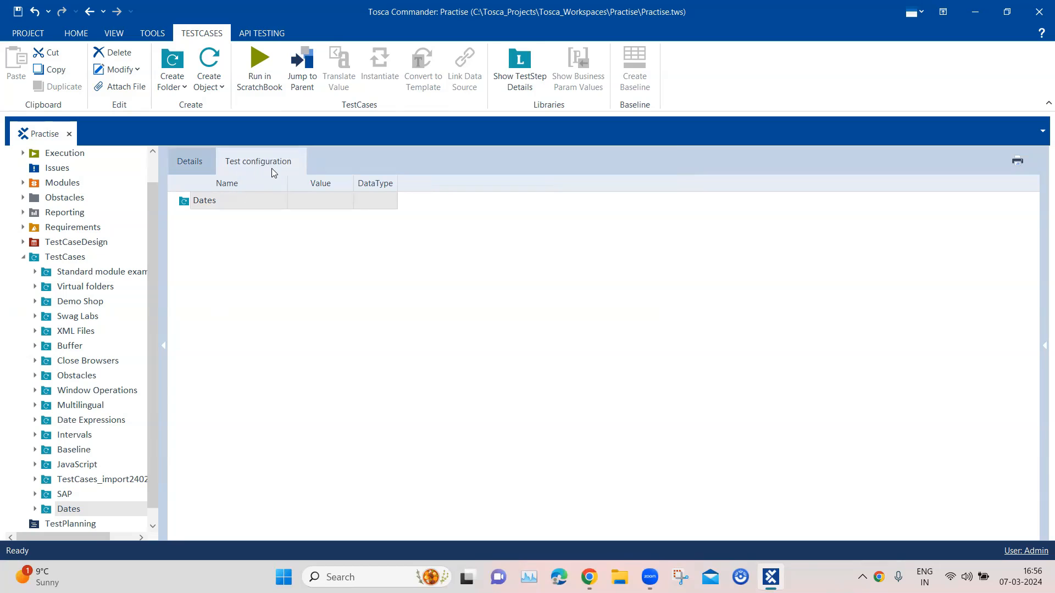
right_click(252, 205)
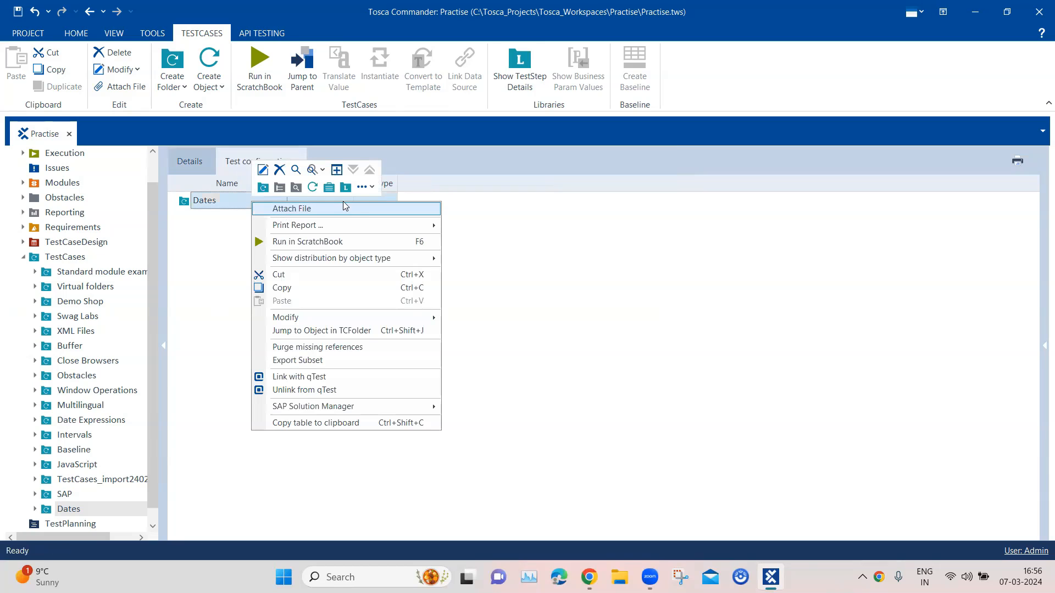
click(374, 188)
click(384, 205)
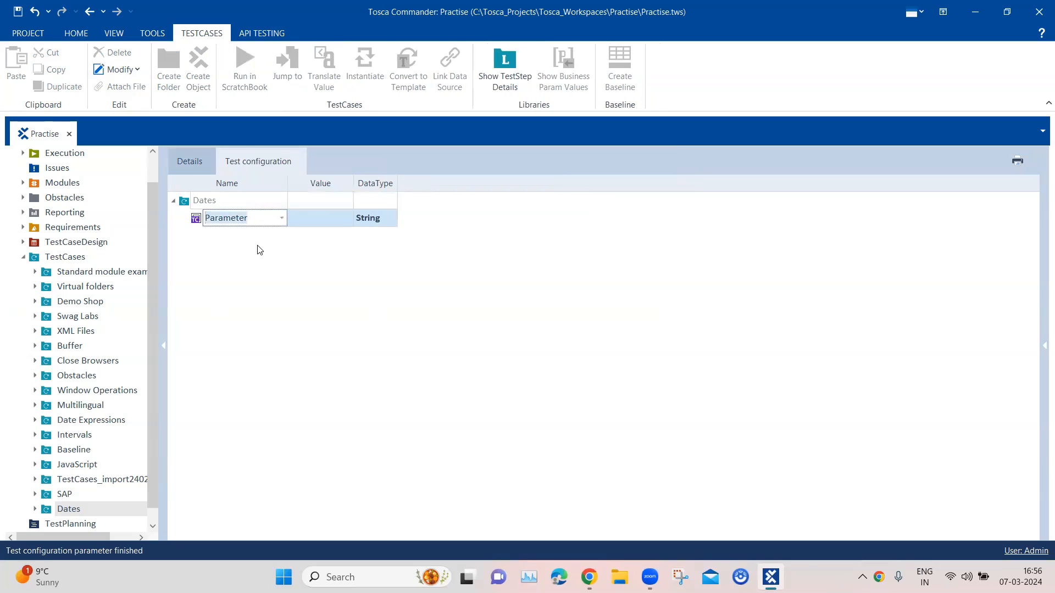
text(ToscaDateFormat)
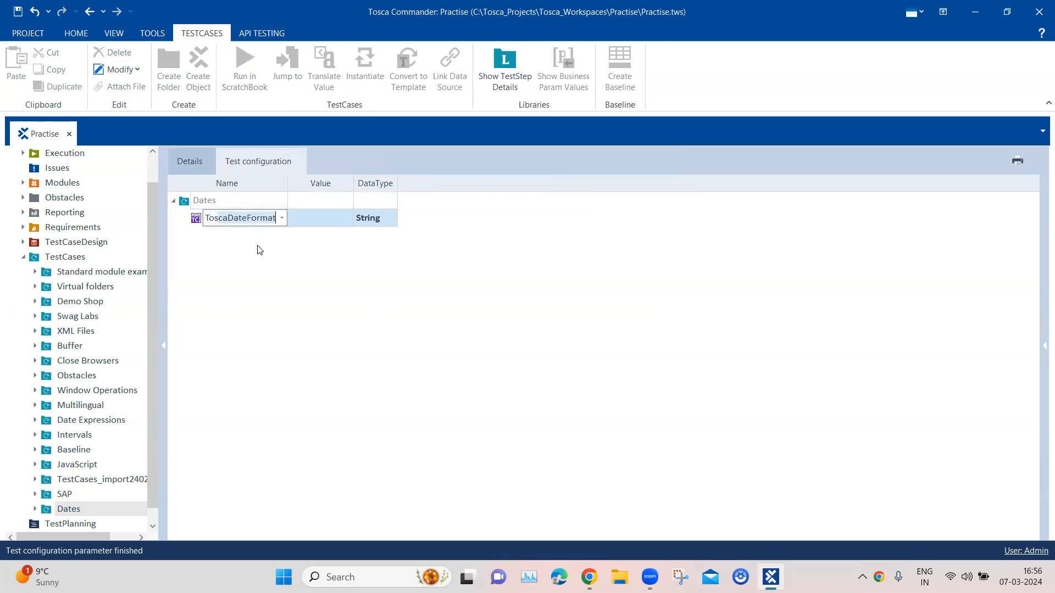
click(275, 219)
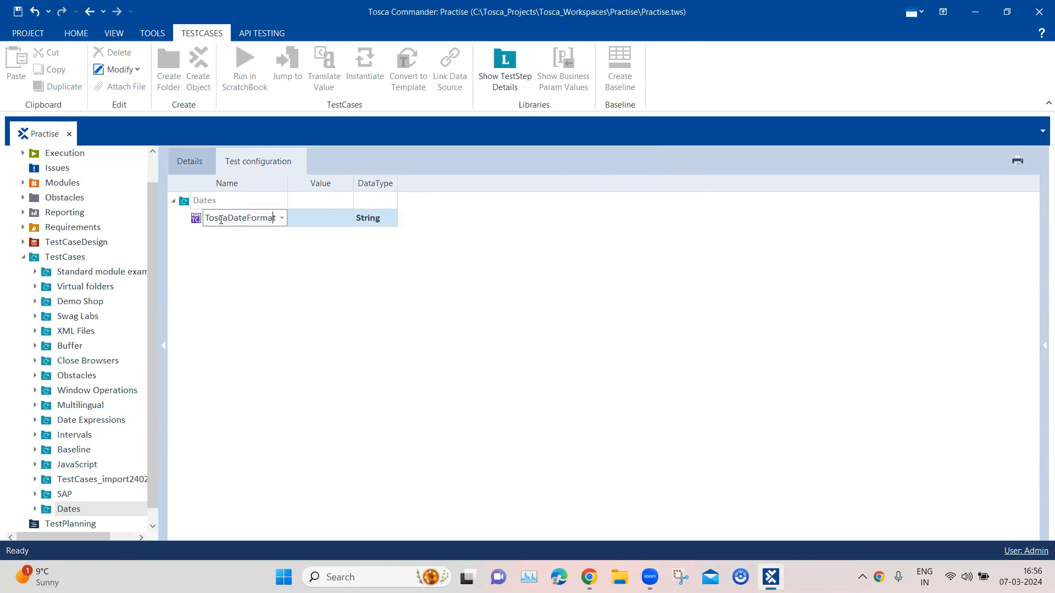
drag(206, 217, 285, 218)
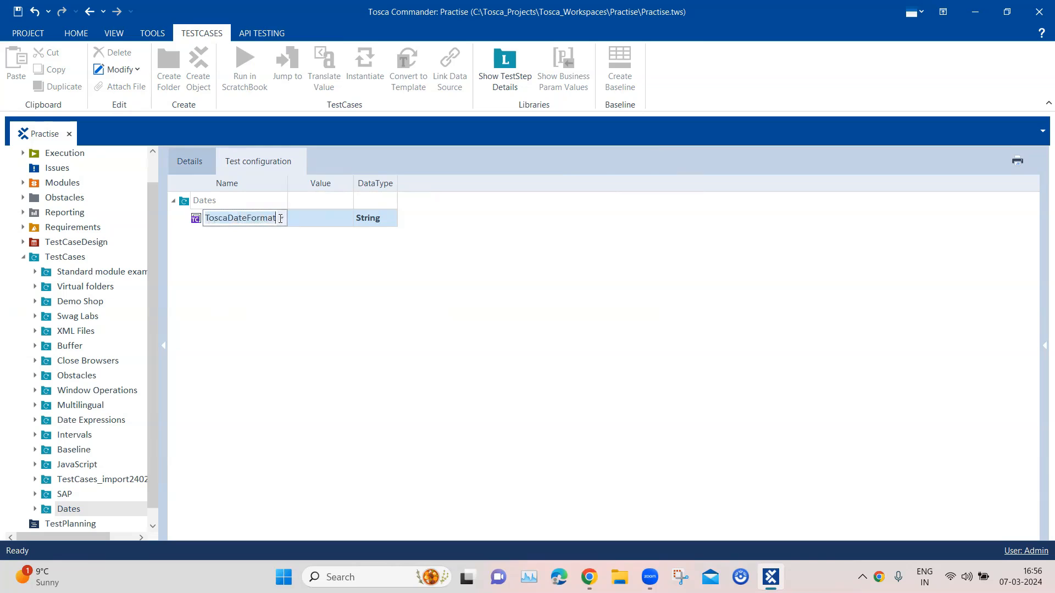
Widen the value column and set the ToscaDateFormat parameter's value to yyyy-MM-dd.
drag(353, 182, 416, 182)
click(332, 223)
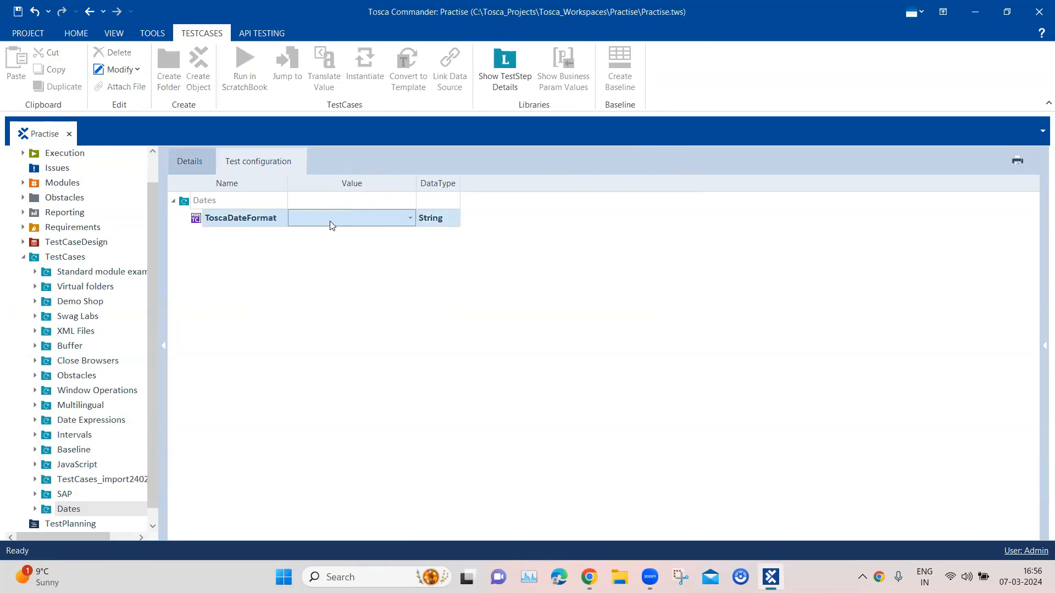
click(411, 219)
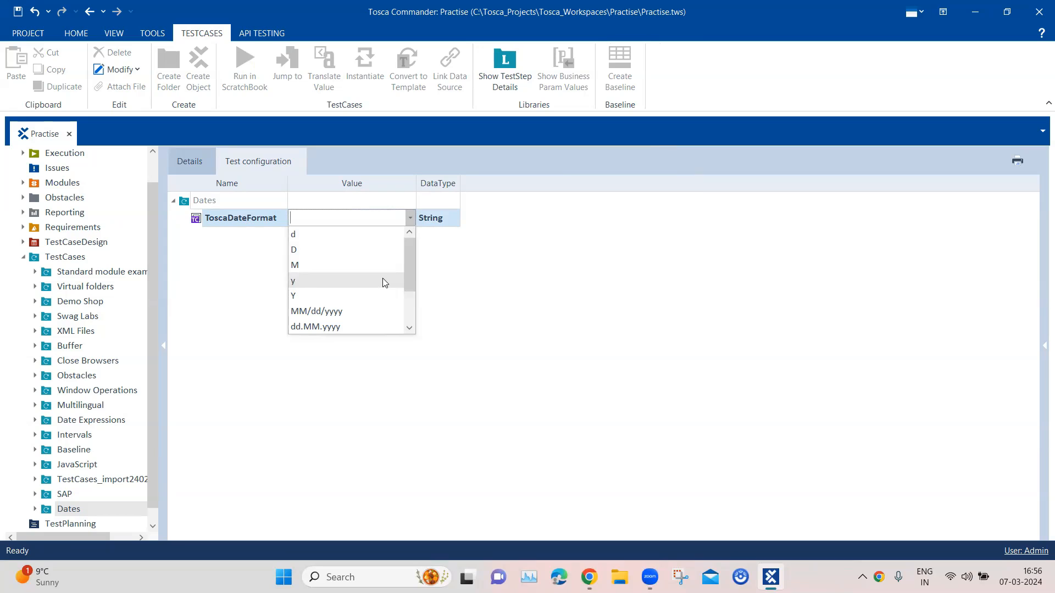
scroll(383, 281, down, 1)
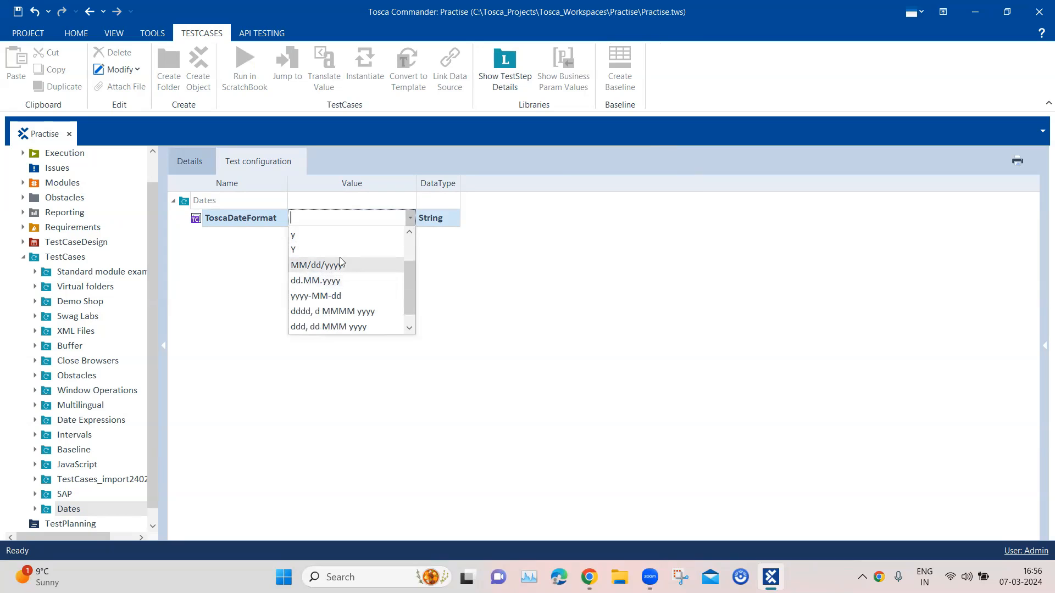
scroll(337, 314, down, 1)
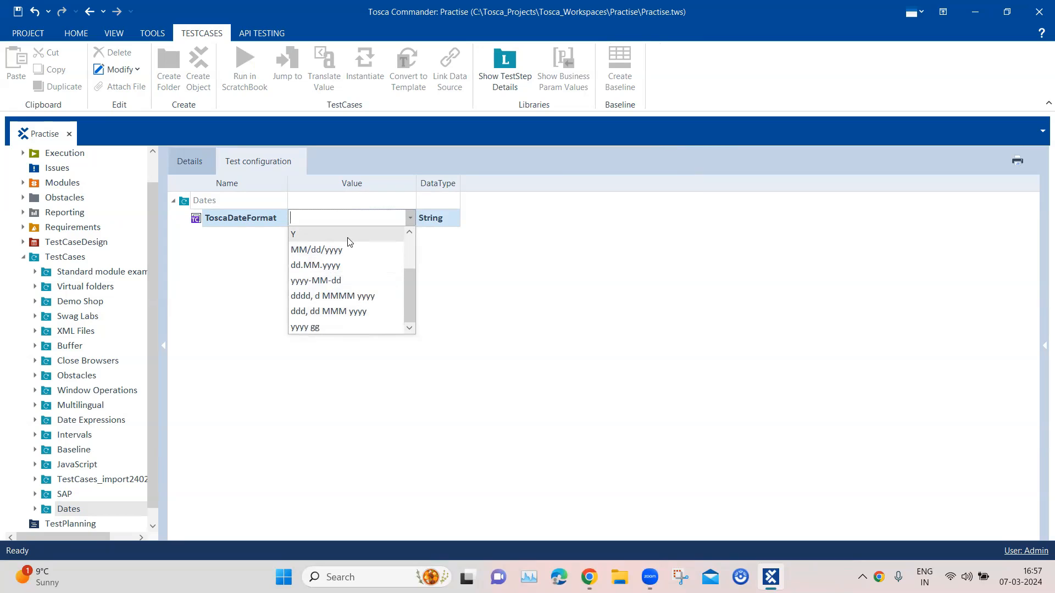
click(316, 281)
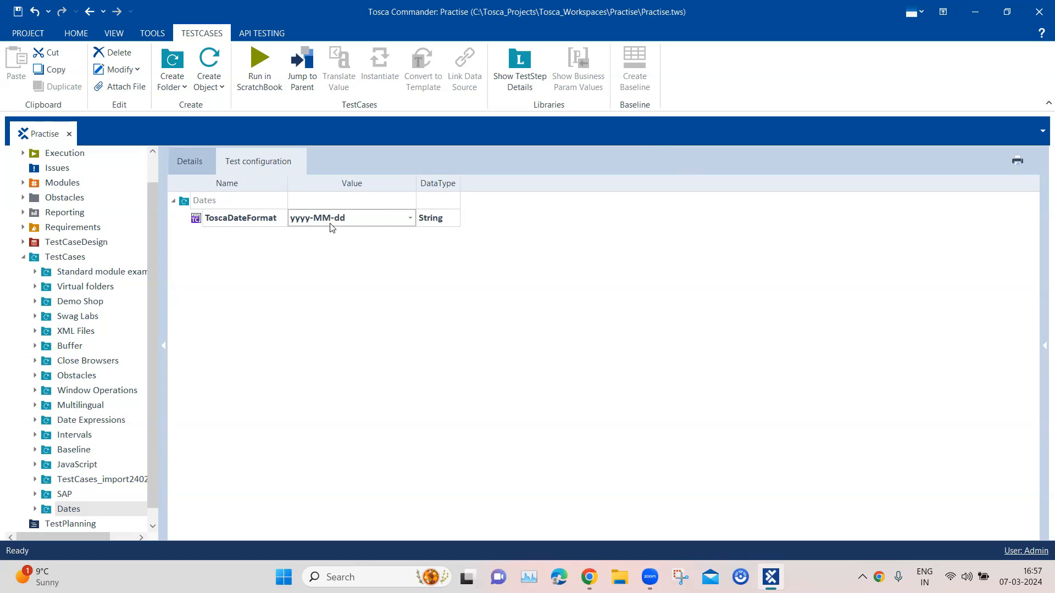
Run the Format Date test case in ScratchBook again and expand the TBox Set Buffer results.
right_click(247, 218)
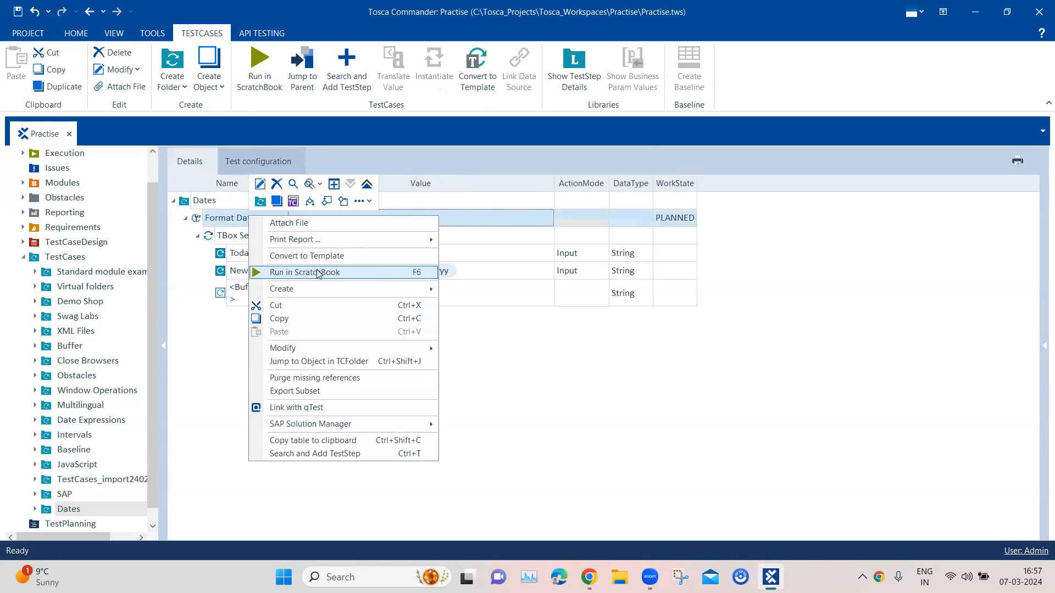
click(317, 273)
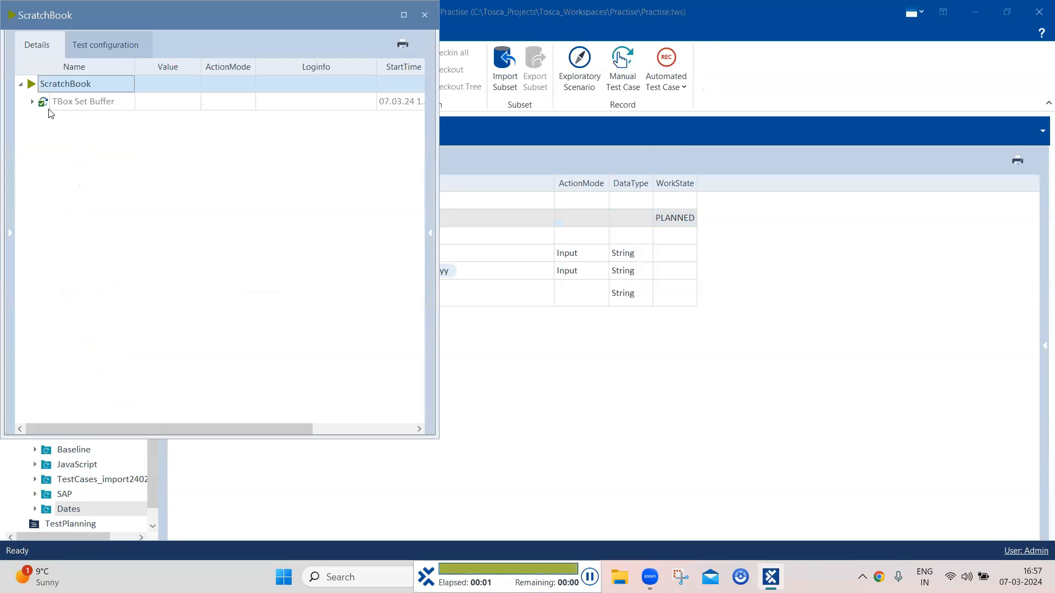
click(34, 102)
Read the full log message for the TodayDate buffer to check the value it was set to.
click(291, 120)
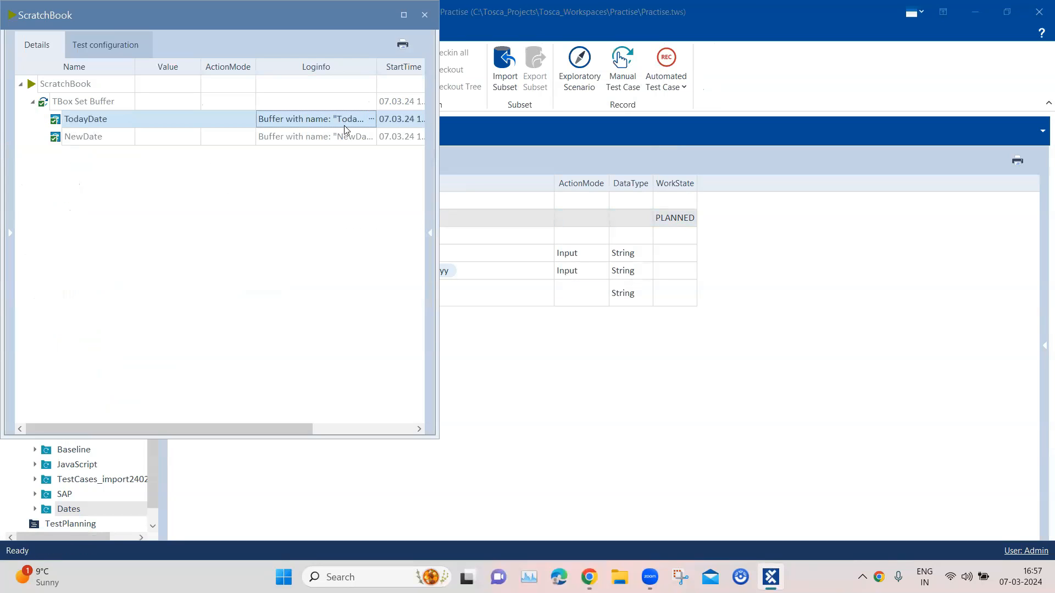
click(369, 120)
click(367, 120)
click(365, 119)
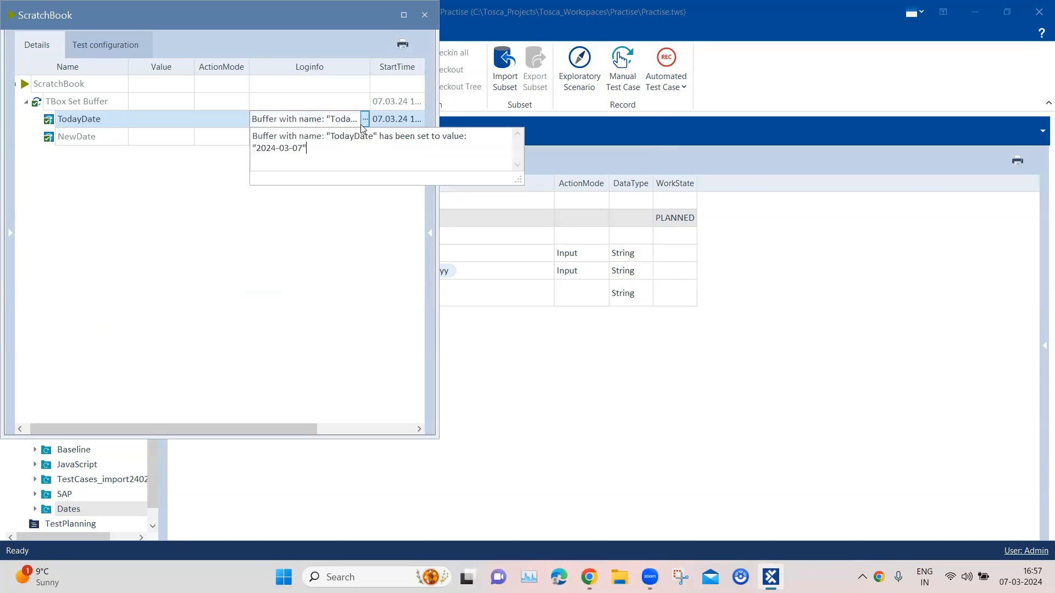
drag(305, 148, 264, 136)
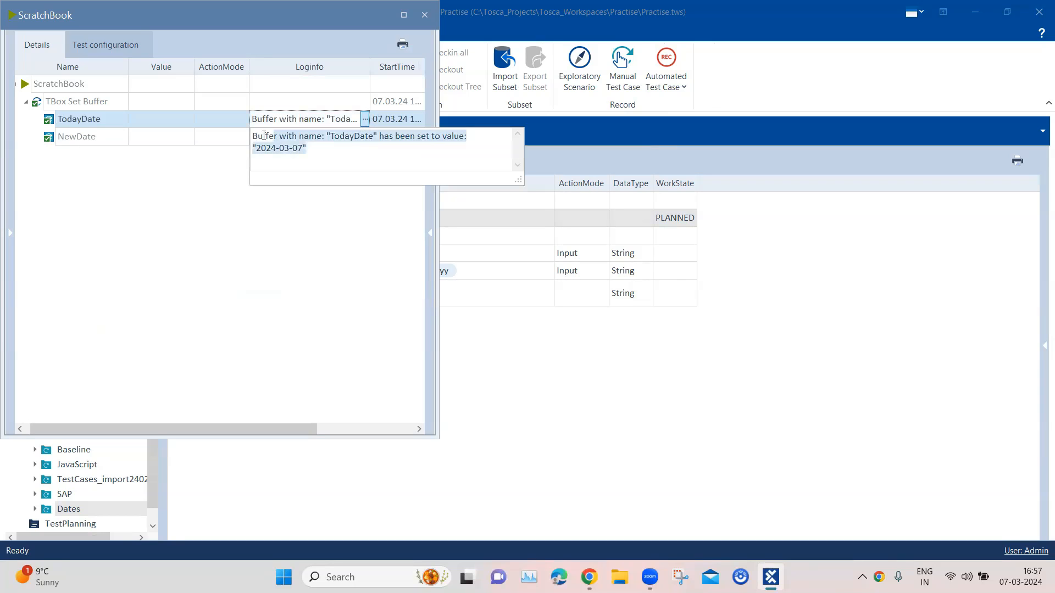
Read the full log message for the NewDate buffer to check its converted date format.
click(237, 171)
click(311, 140)
click(364, 136)
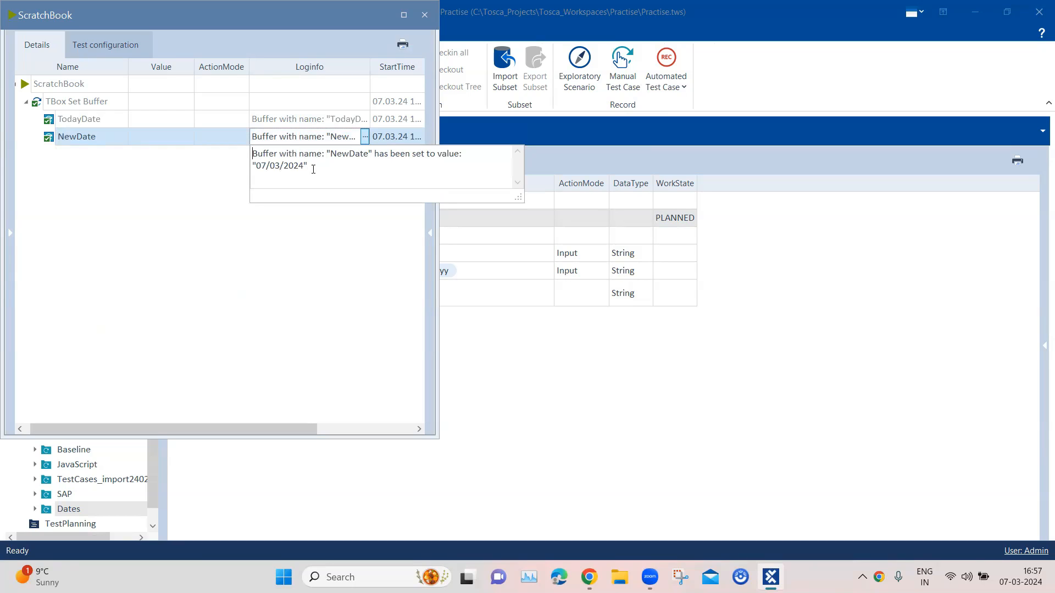
drag(308, 166, 252, 166)
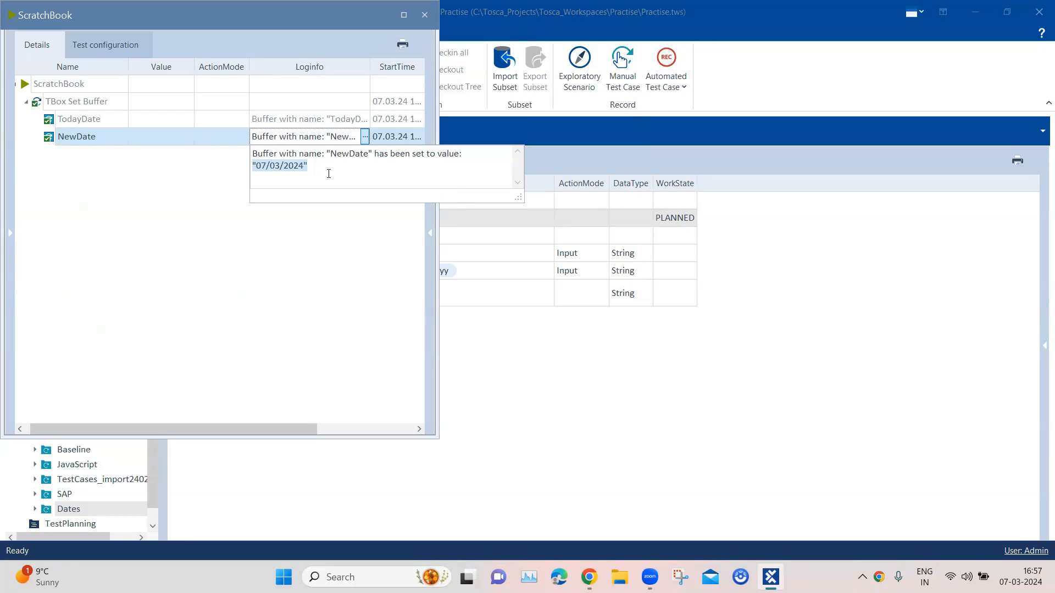
drag(324, 168, 239, 156)
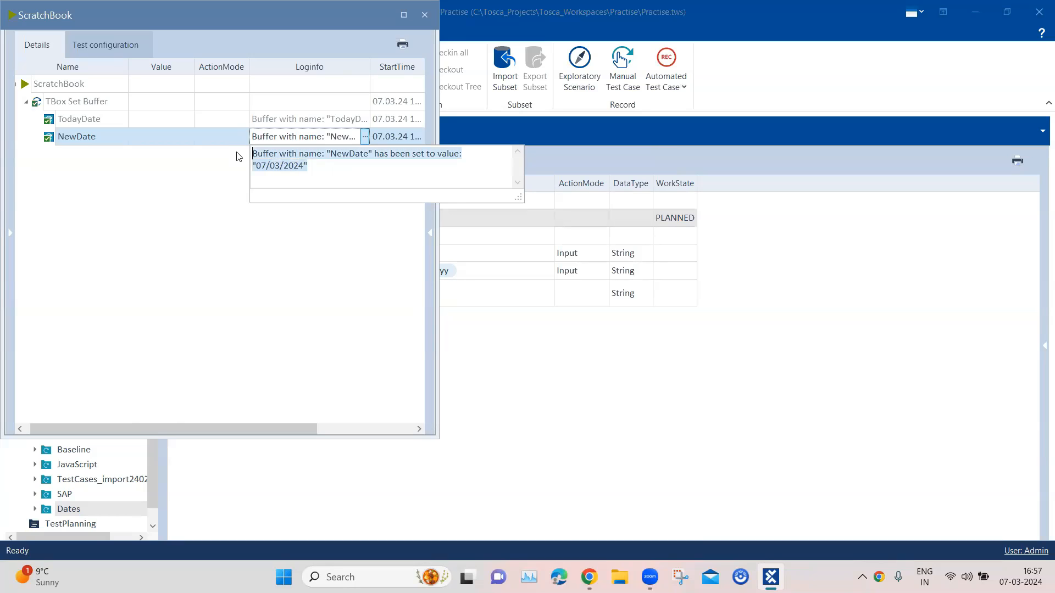